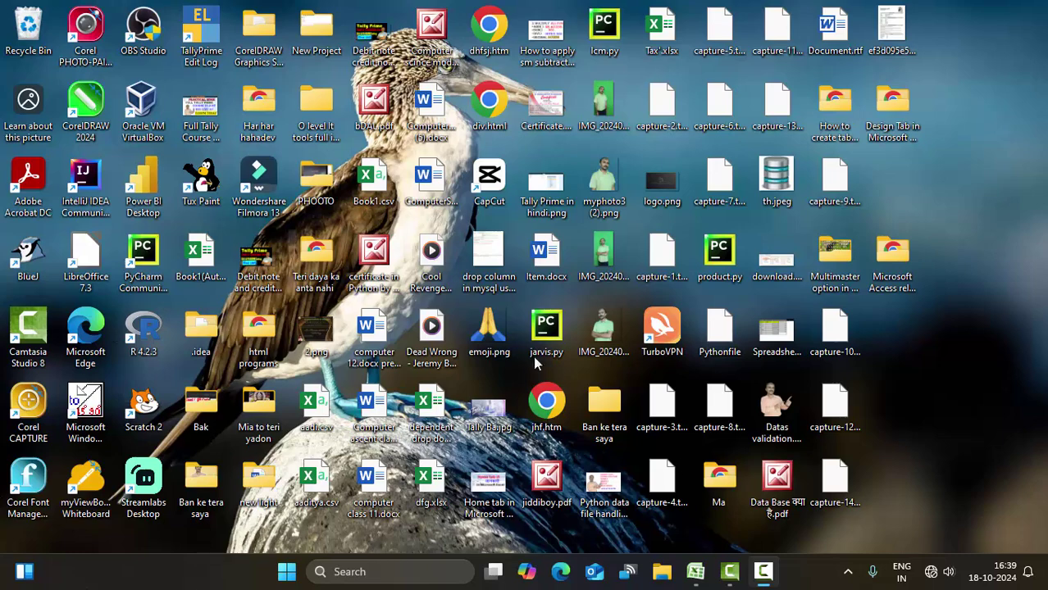
- Bring the Book1 workbook to the front and select the cell beside roll number 1
{"action": "left_click", "coordinate": [696, 573]}
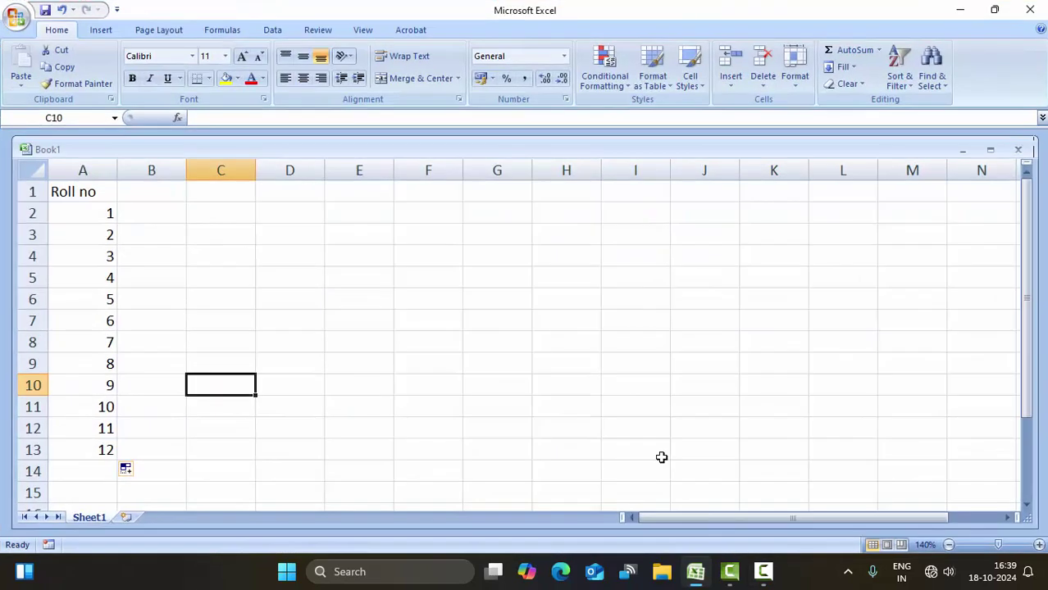
{"action": "left_click", "coordinate": [230, 259]}
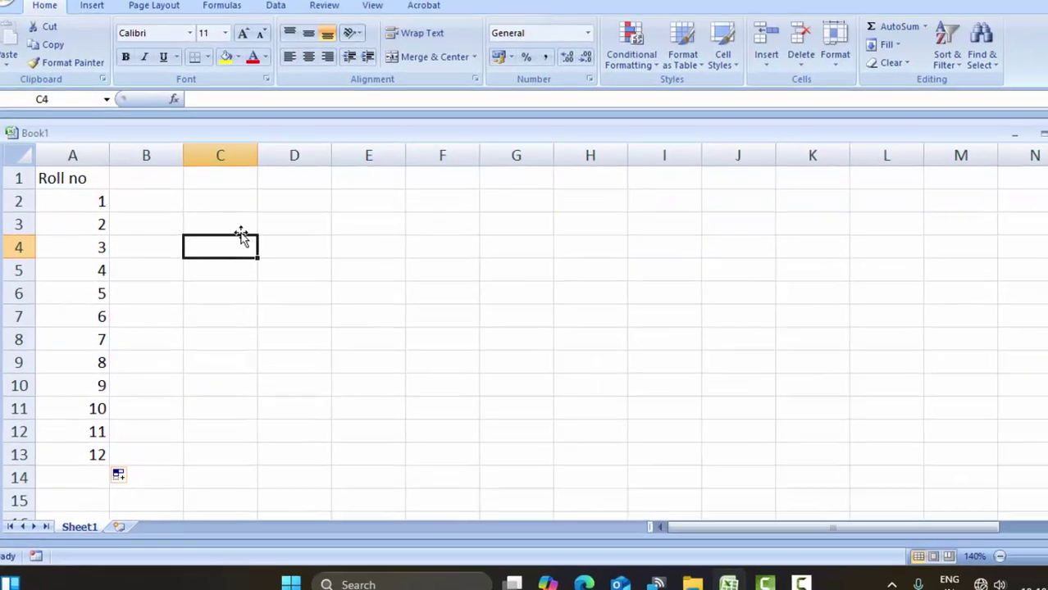
{"action": "left_click", "coordinate": [218, 216]}
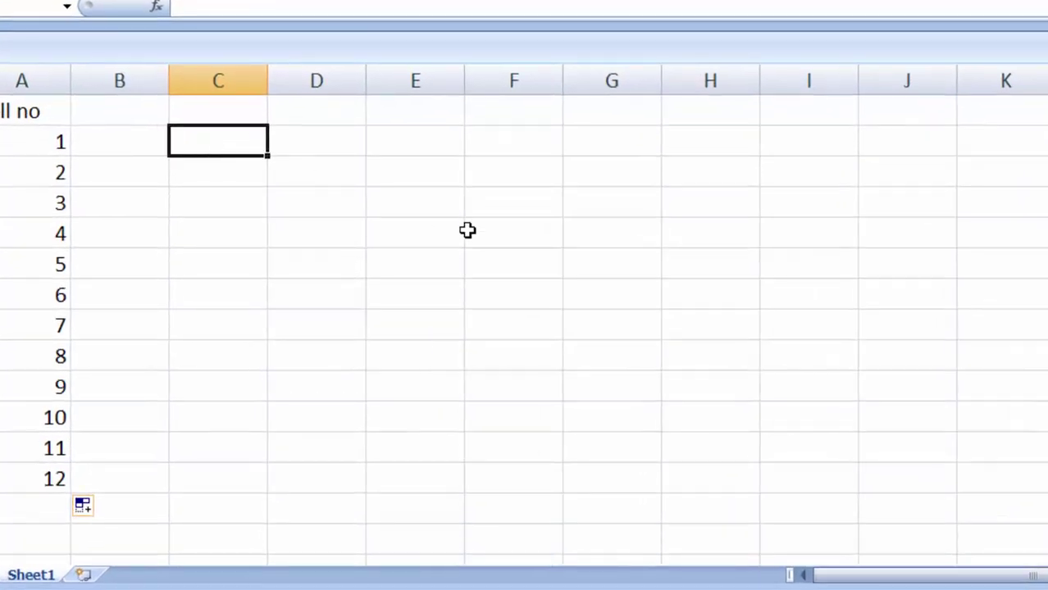
- Enter =RANDBETWEEN(60,90) beside roll number 1, which returns a mark of 68
{"action": "type", "text": "=r"}
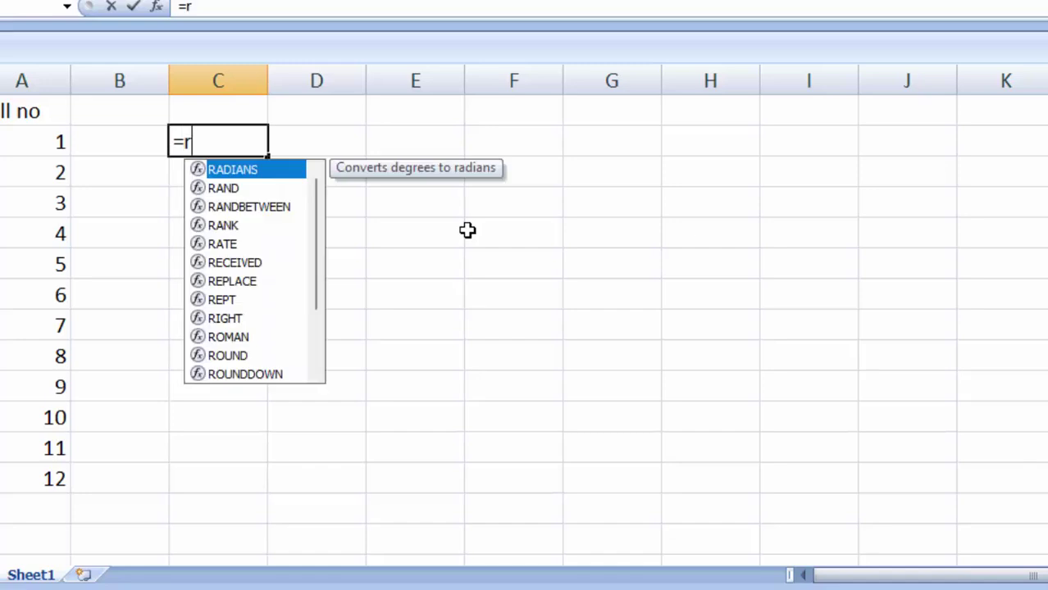
{"action": "type", "text": "and"}
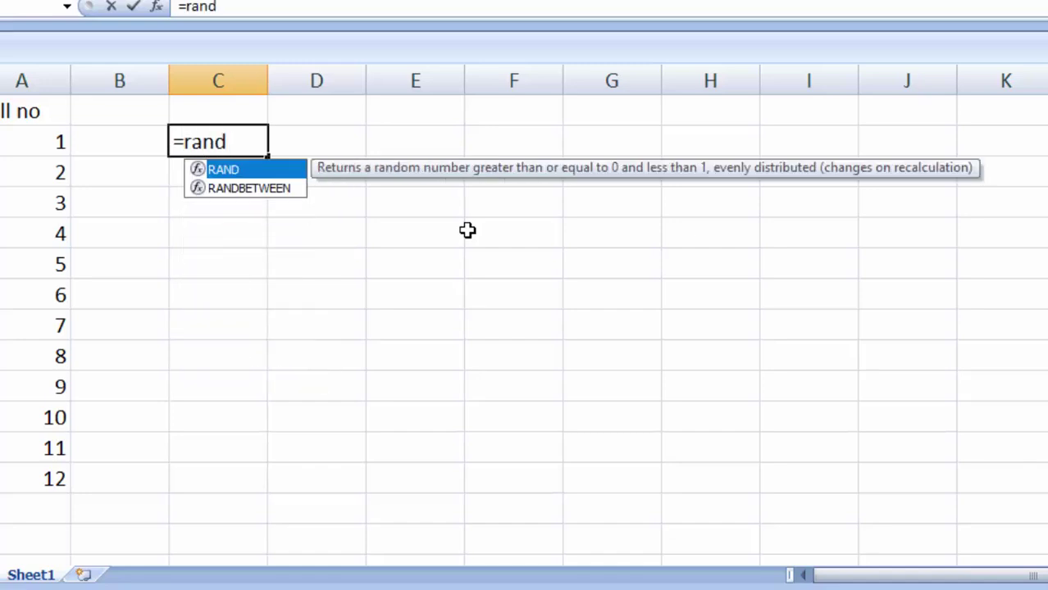
{"action": "key", "text": "Down"}
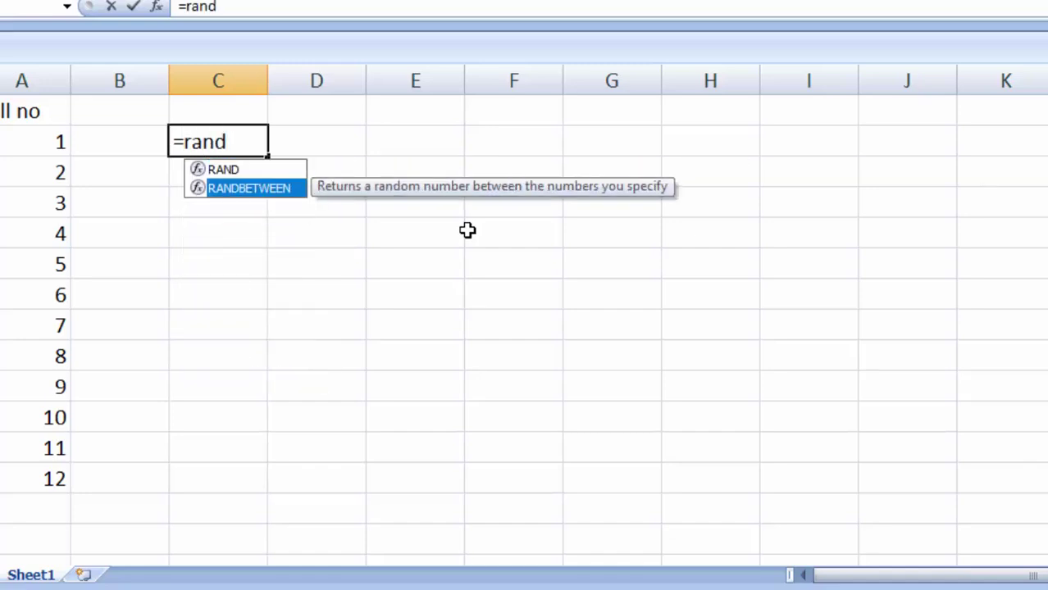
{"action": "key", "text": "Tab"}
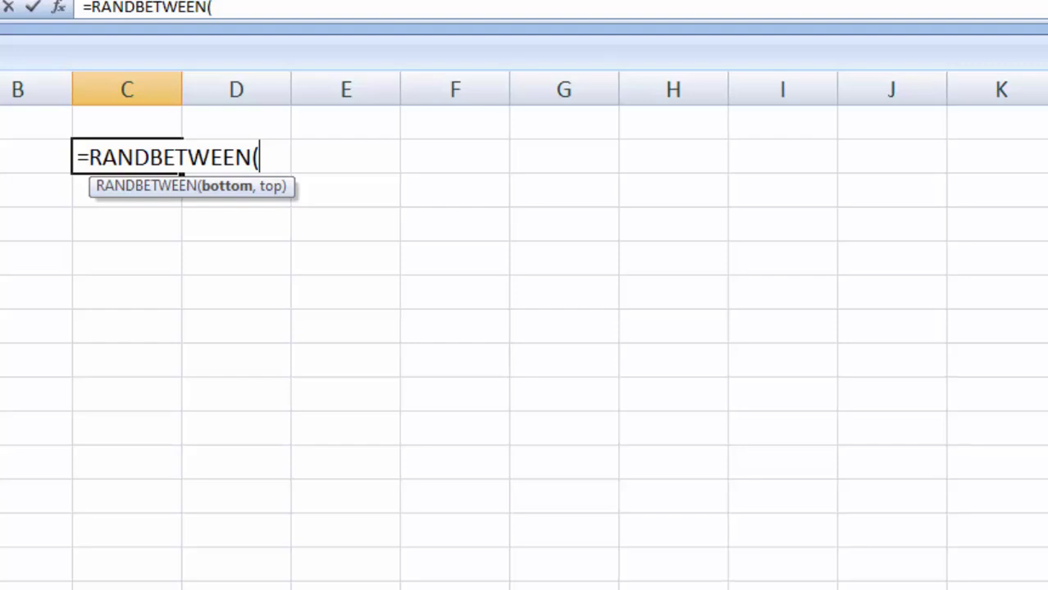
{"action": "type", "text": "6"}
{"action": "type", "text": "0"}
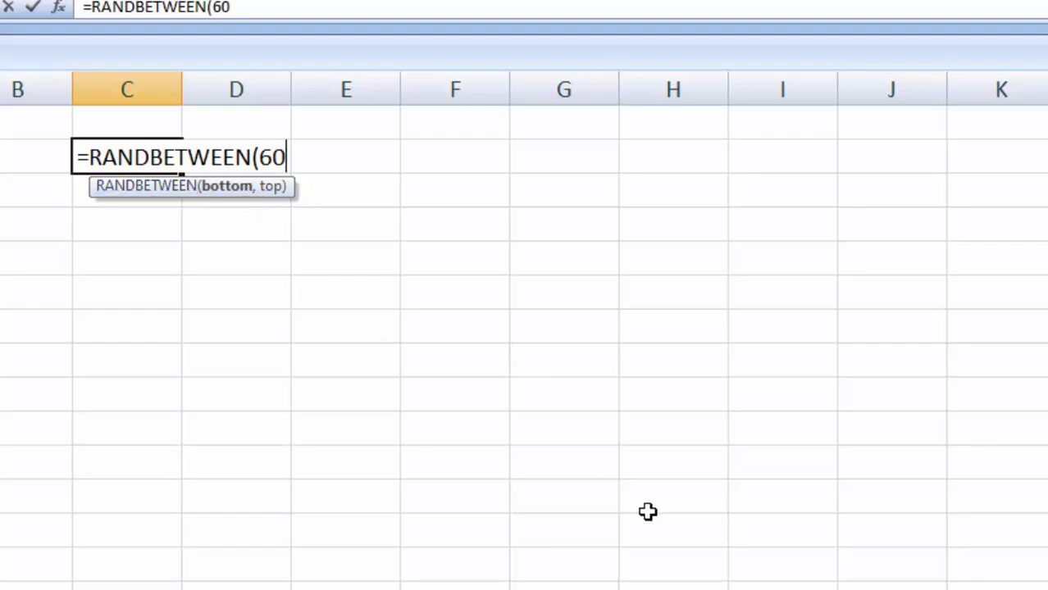
{"action": "type", "text": ","}
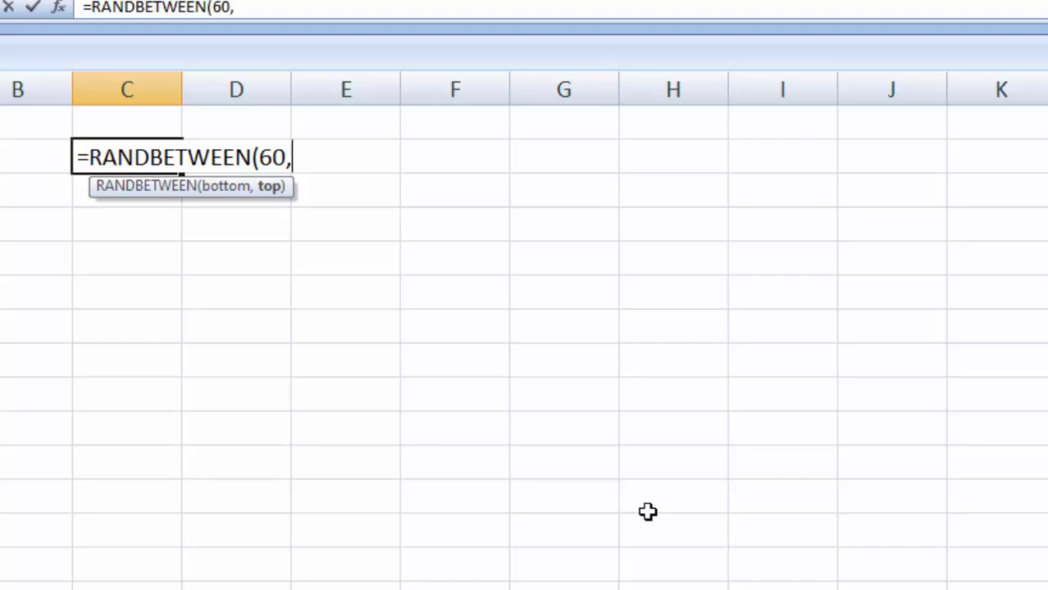
{"action": "type", "text": "90"}
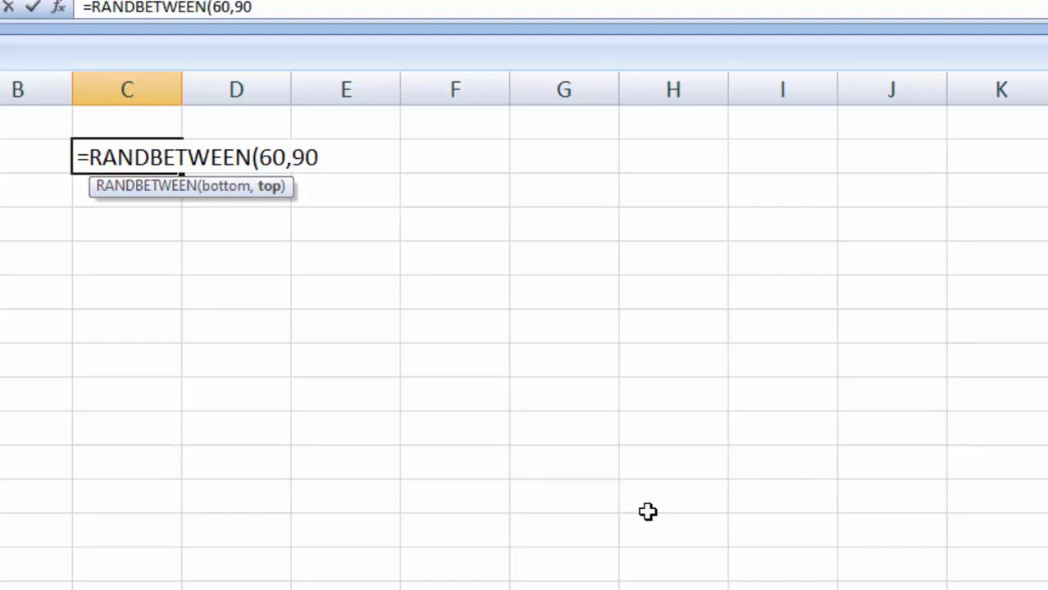
{"action": "type", "text": ")"}
{"action": "key", "text": "Return"}
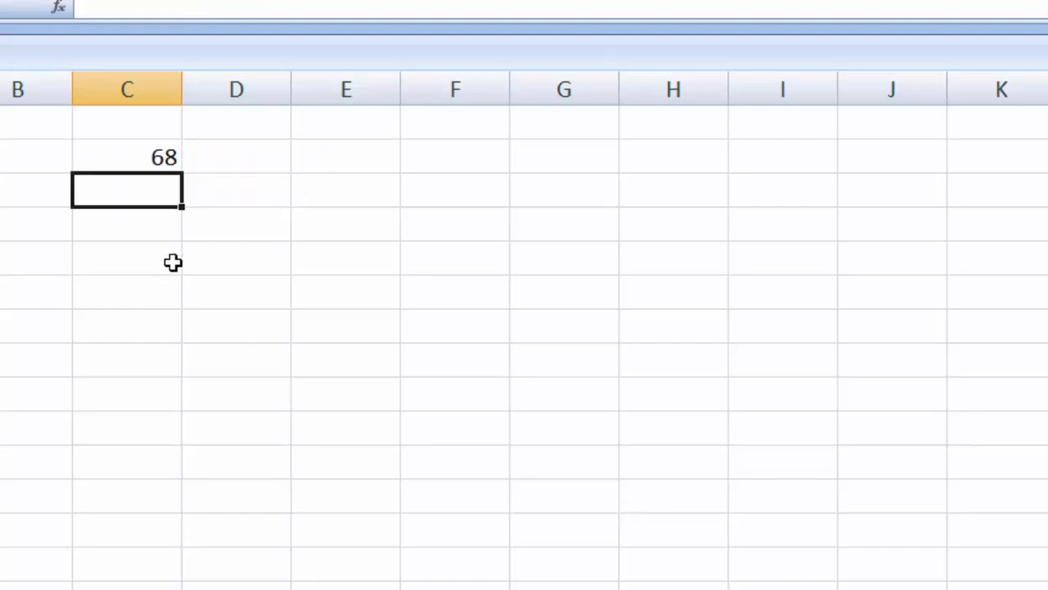
- Fill the RANDBETWEEN(60,90) formula across to column I and down all rolls, then delete it
{"action": "left_click", "coordinate": [154, 155]}
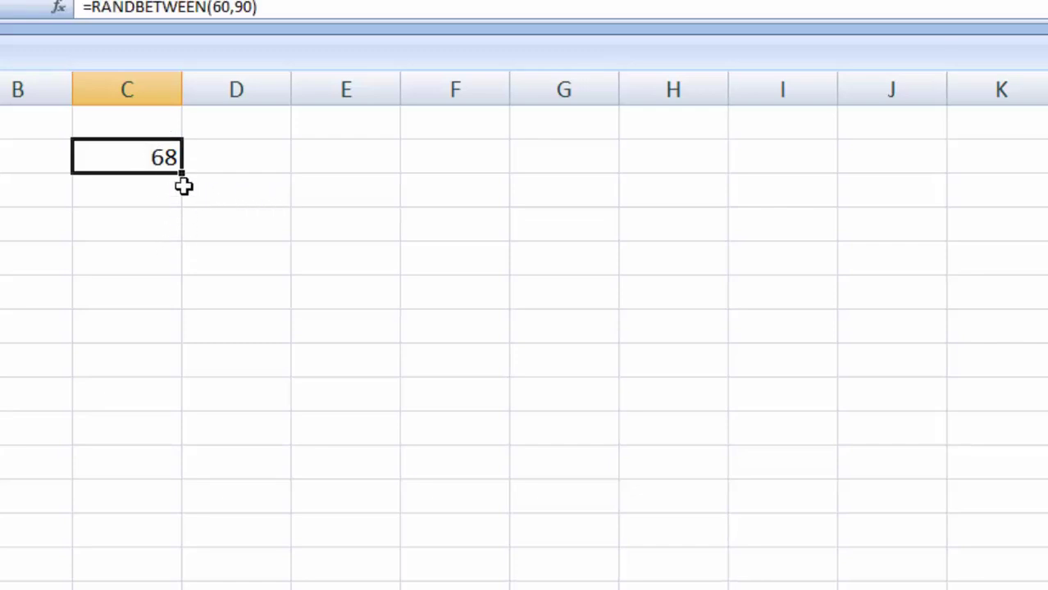
{"action": "mouse_move", "coordinate": [184, 174]}
{"action": "left_mouse_down"}
{"action": "mouse_move", "coordinate": [608, 188]}
{"action": "mouse_move", "coordinate": [837, 180]}
{"action": "left_mouse_up"}
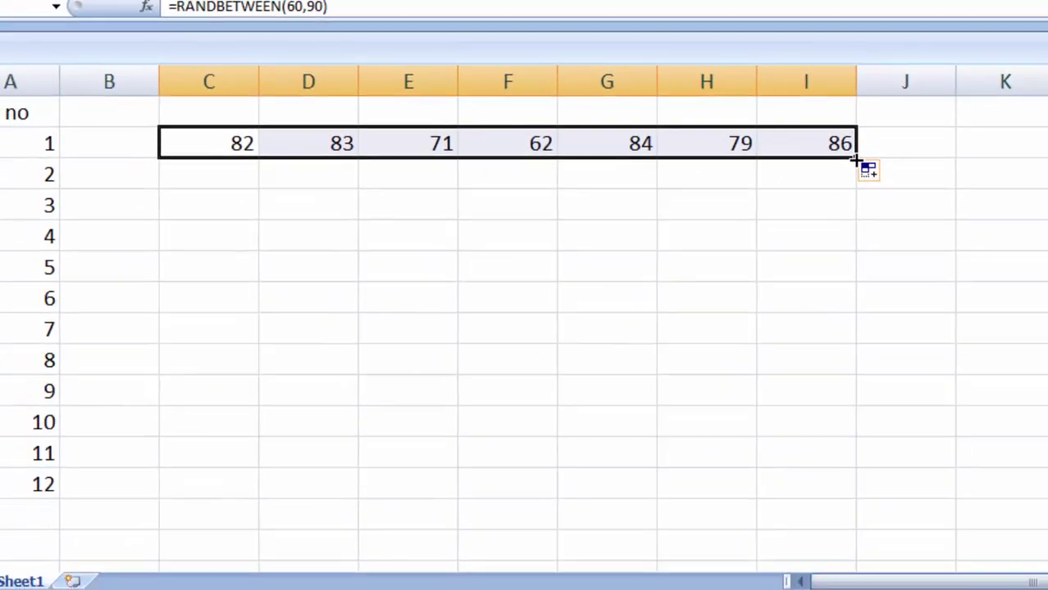
{"action": "left_click_drag", "start_coordinate": [855, 162], "coordinate": [831, 509]}
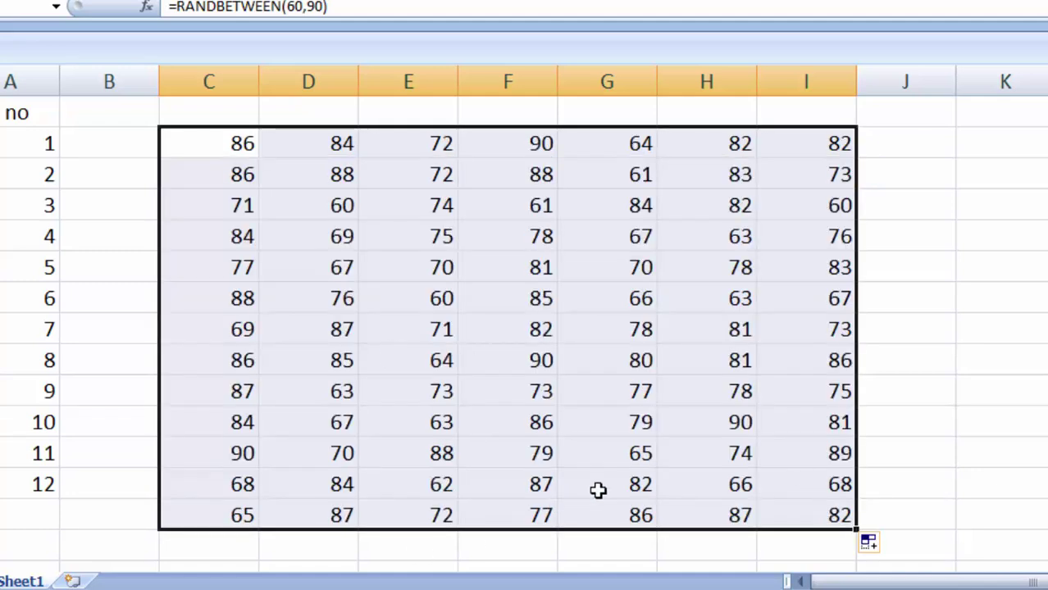
{"action": "key", "text": "Delete"}
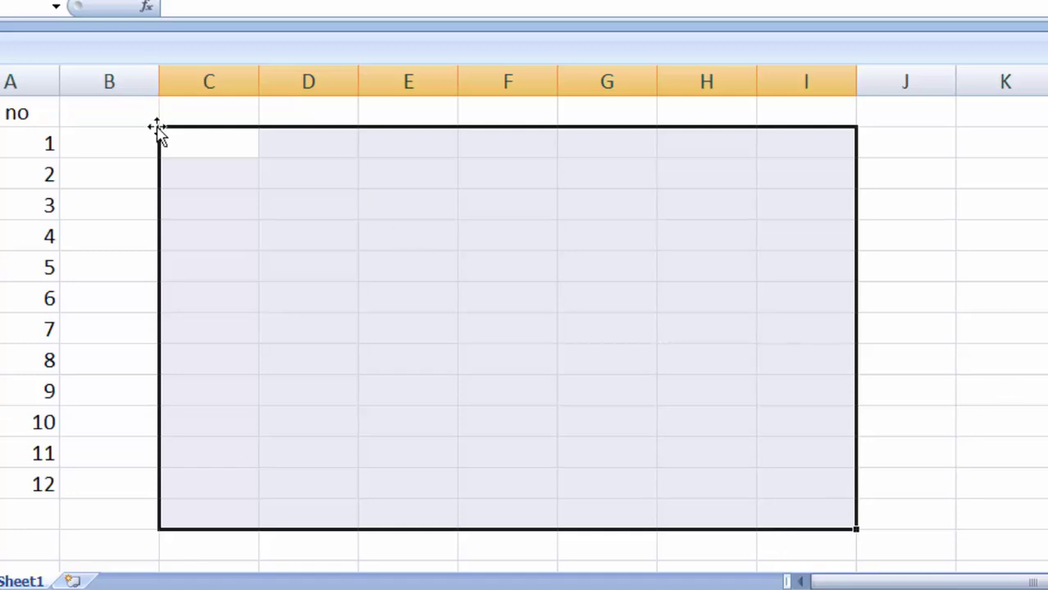
{"action": "left_click", "coordinate": [388, 391]}
{"action": "key", "text": "ctrl+z"}
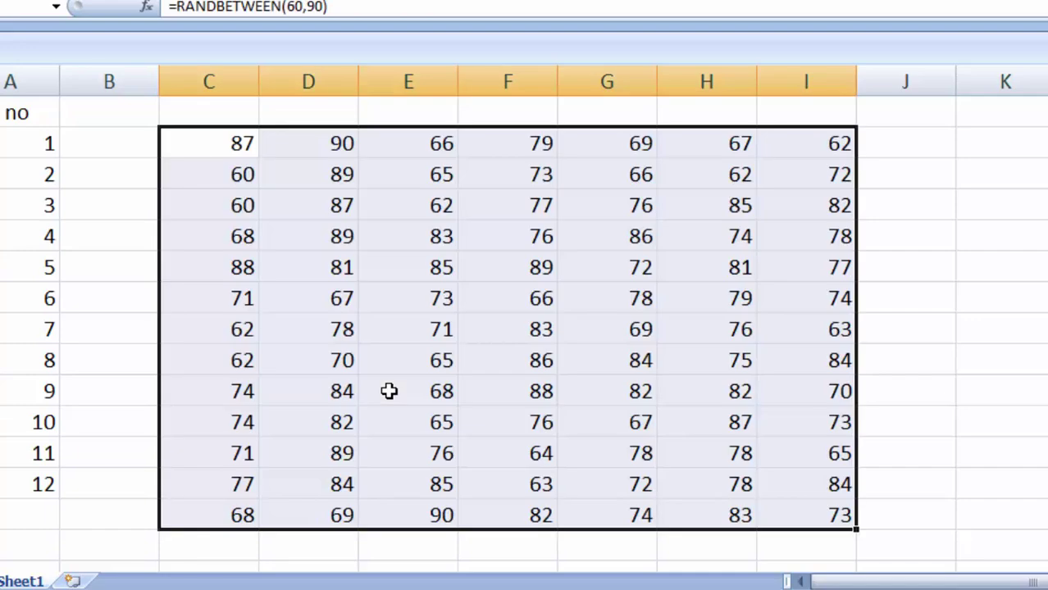
{"action": "key", "text": "ctrl+z"}
{"action": "key", "text": "ctrl+z"}
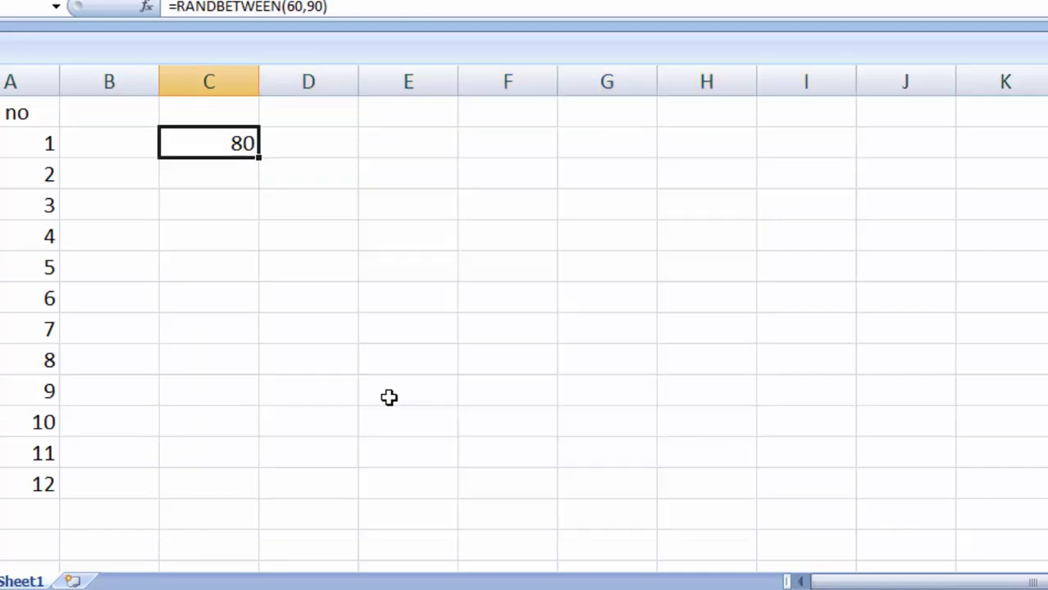
{"action": "key", "text": "F2"}
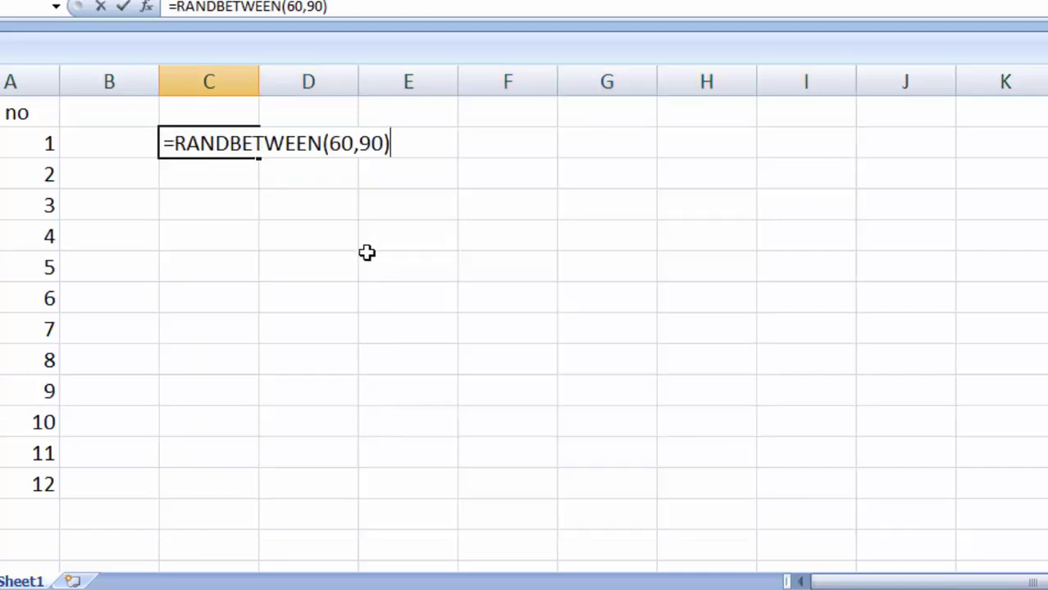
{"action": "key", "text": "Return"}
{"action": "left_click", "coordinate": [214, 138]}
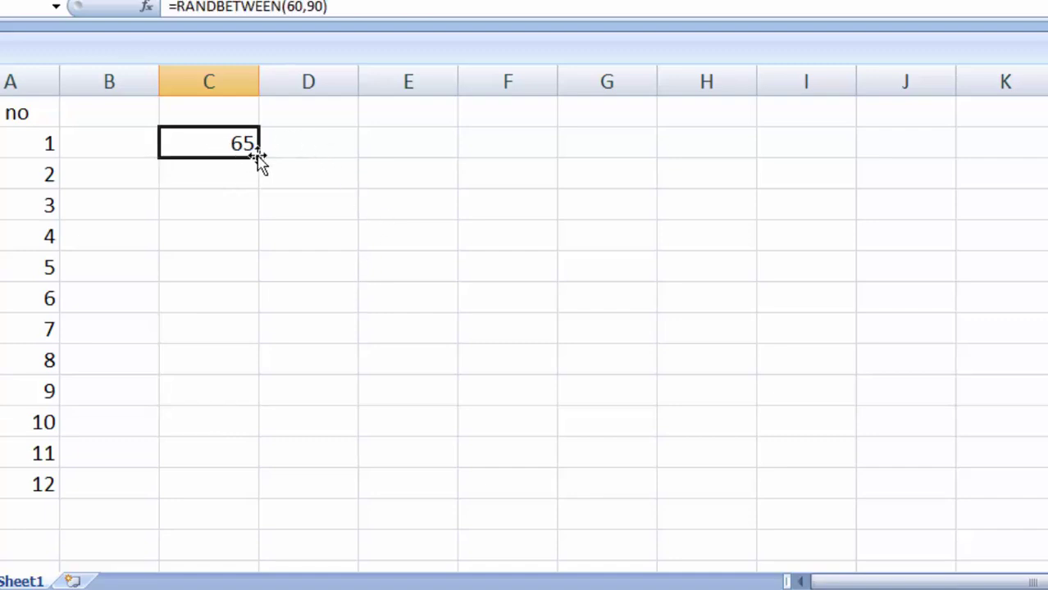
{"action": "mouse_move", "coordinate": [259, 157]}
{"action": "left_mouse_down"}
{"action": "mouse_move", "coordinate": [1042, 171]}
{"action": "mouse_move", "coordinate": [1044, 488]}
{"action": "mouse_move", "coordinate": [1031, 490]}
{"action": "left_mouse_up"}
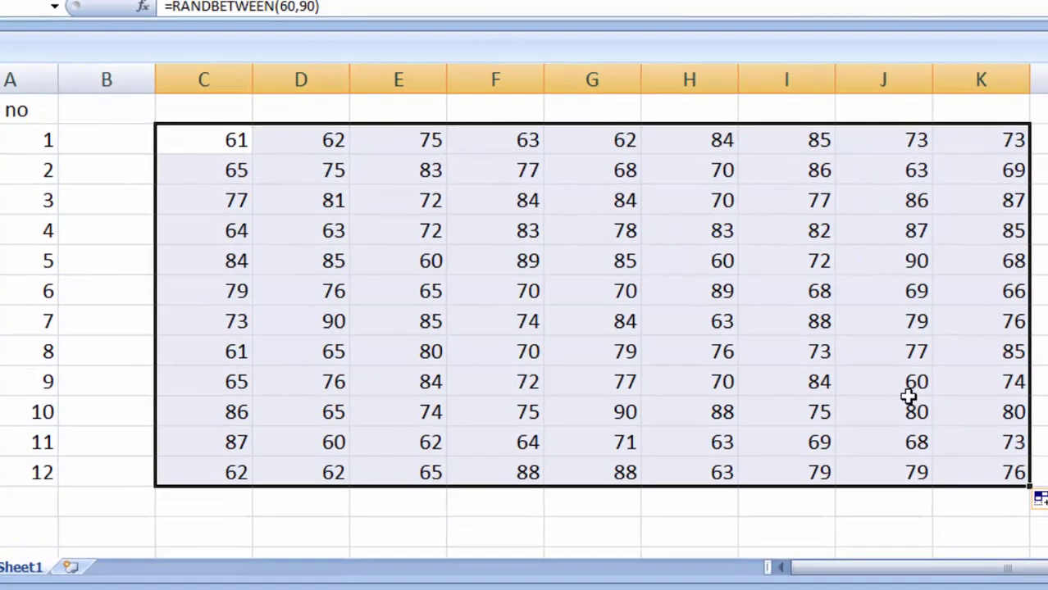
{"action": "key", "text": "Delete"}
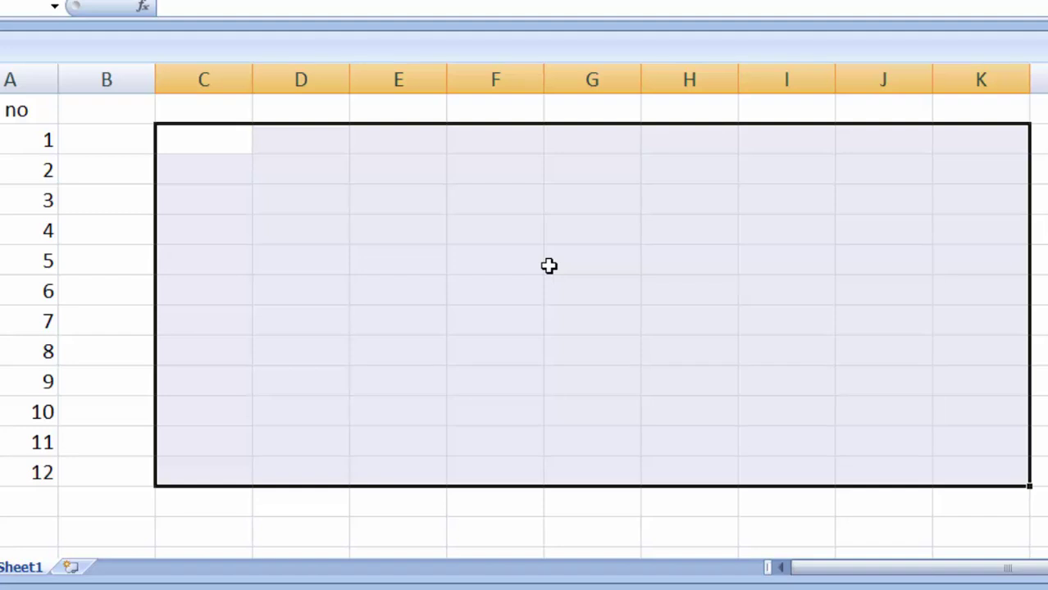
- Enter =RANDBETWEEN(45,80) into every selected cell of C1:K12 at once
{"action": "type", "text": "=ra"}
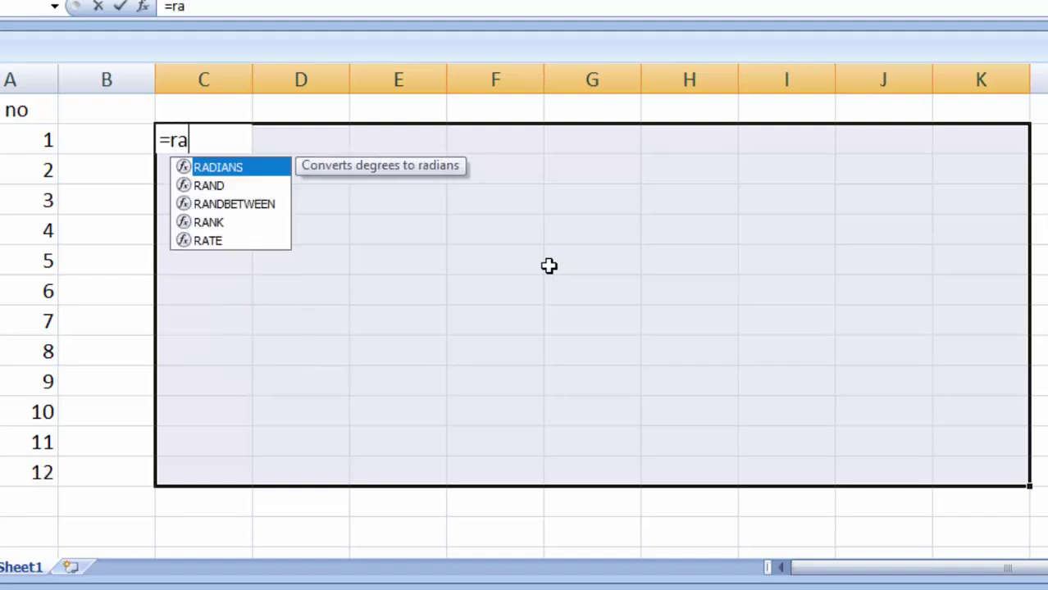
{"action": "type", "text": "n"}
{"action": "key", "text": "Down"}
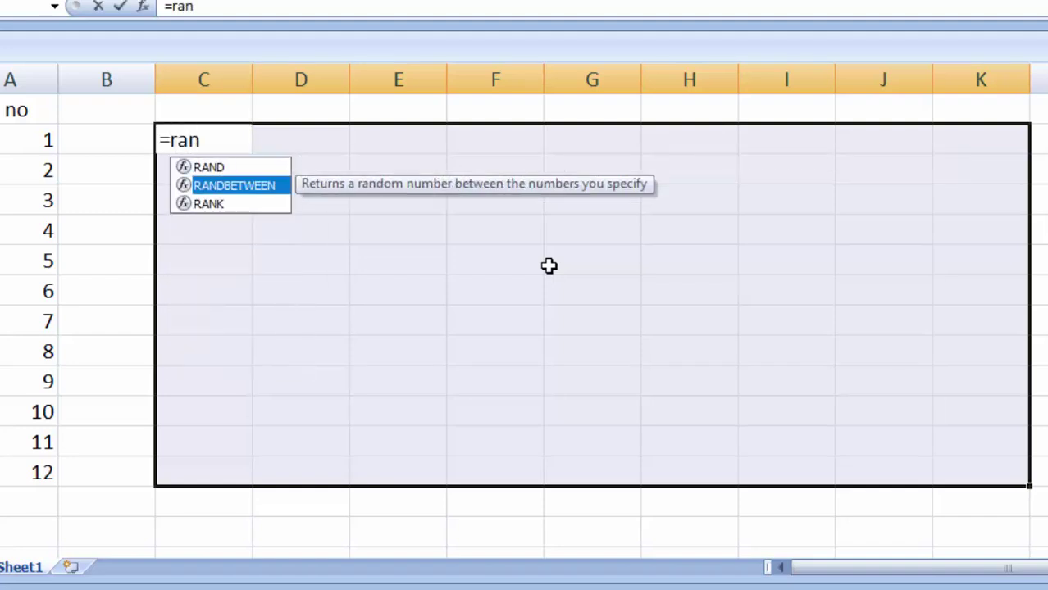
{"action": "key", "text": "Tab"}
{"action": "type", "text": "4"}
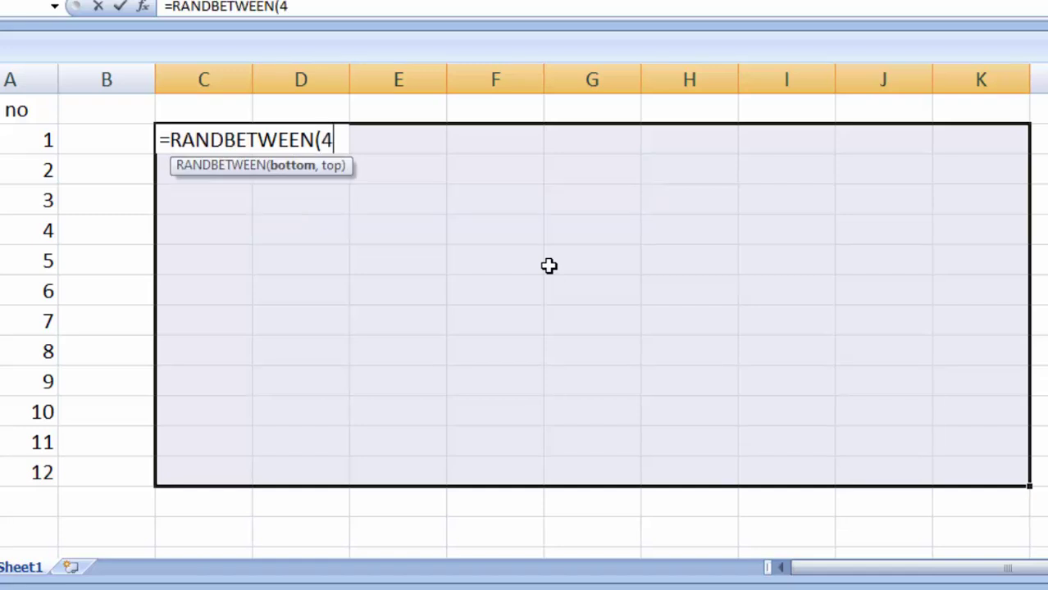
{"action": "type", "text": "5,80"}
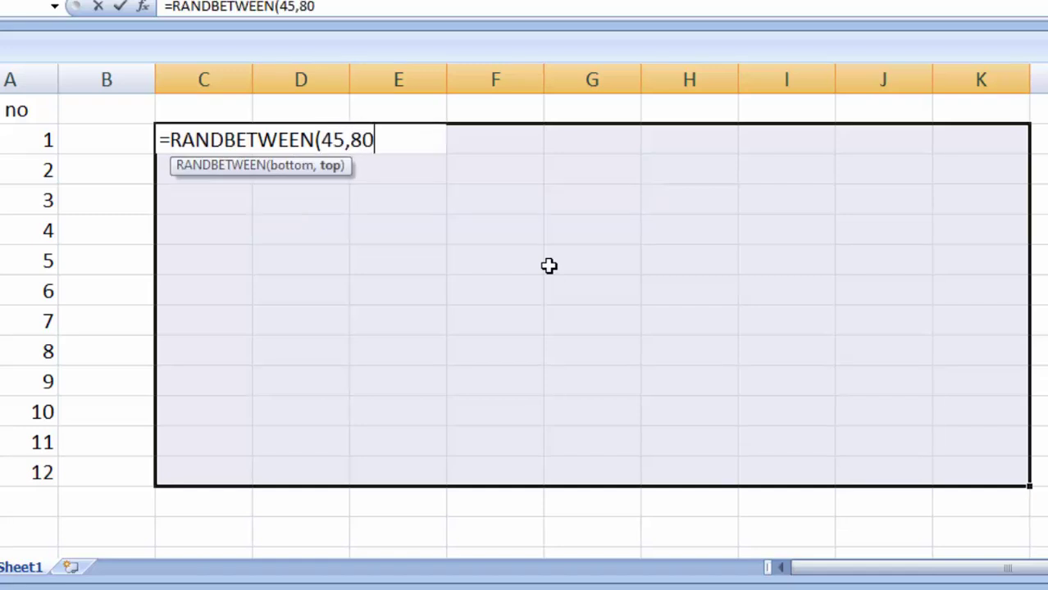
{"action": "type", "text": ")"}
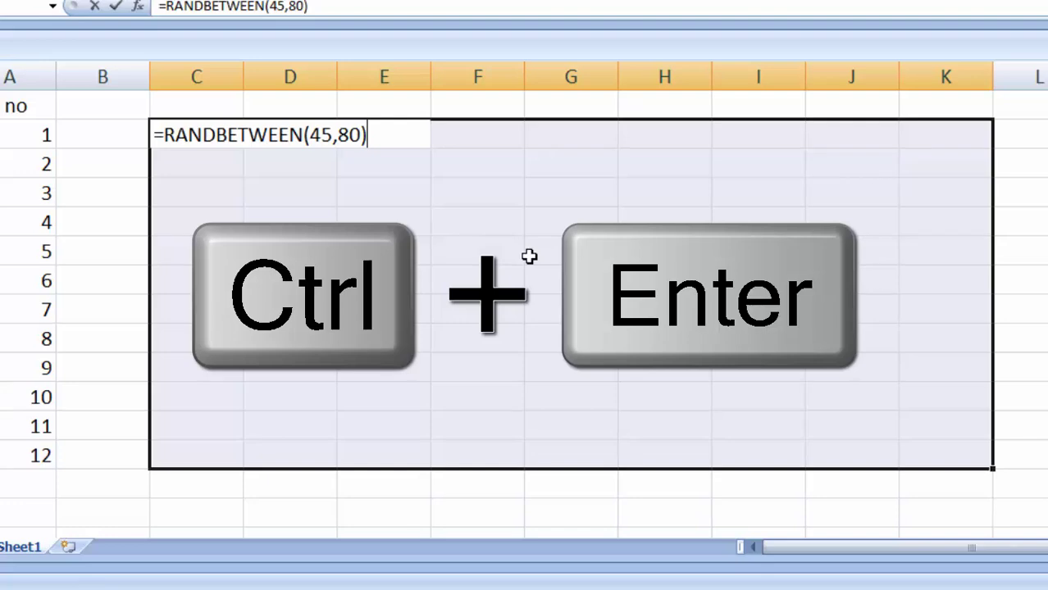
{"action": "key", "text": "ctrl+Return"}
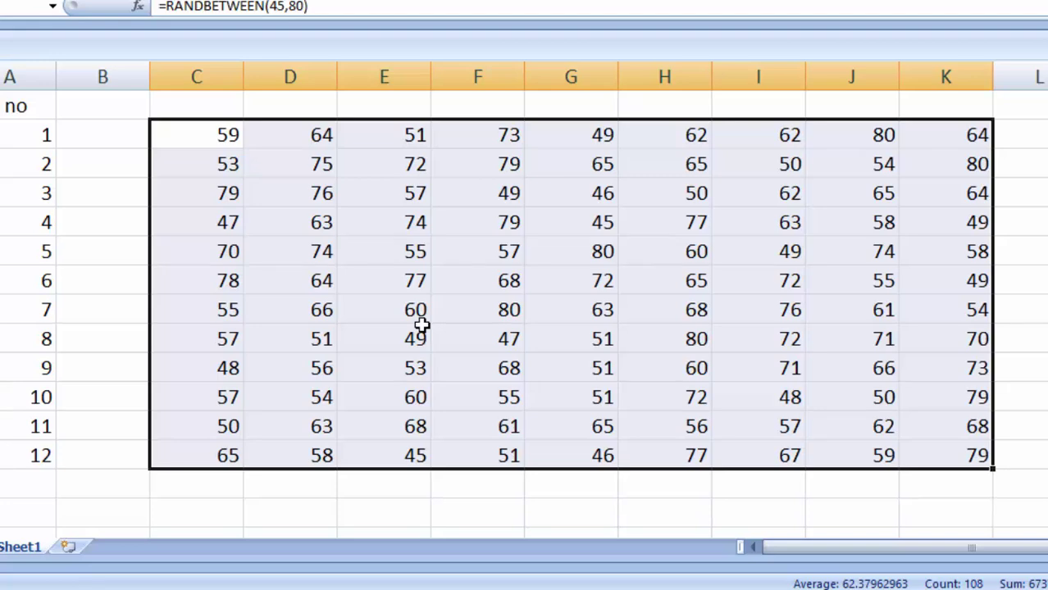
- Check the formulas behind the first and last marks in the grid
{"action": "left_click", "coordinate": [1039, 210]}
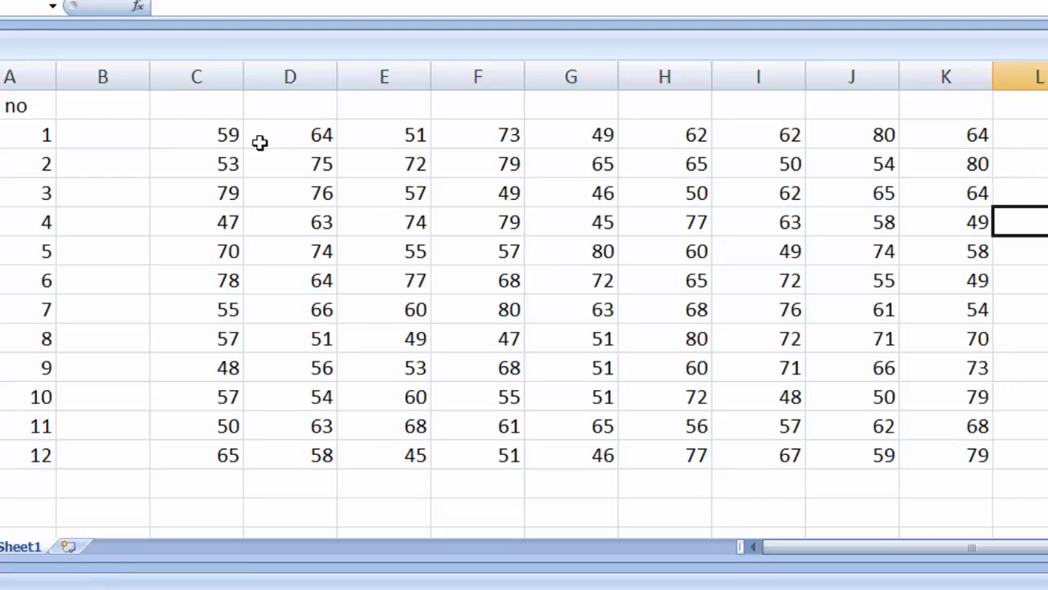
{"action": "left_click", "coordinate": [228, 124]}
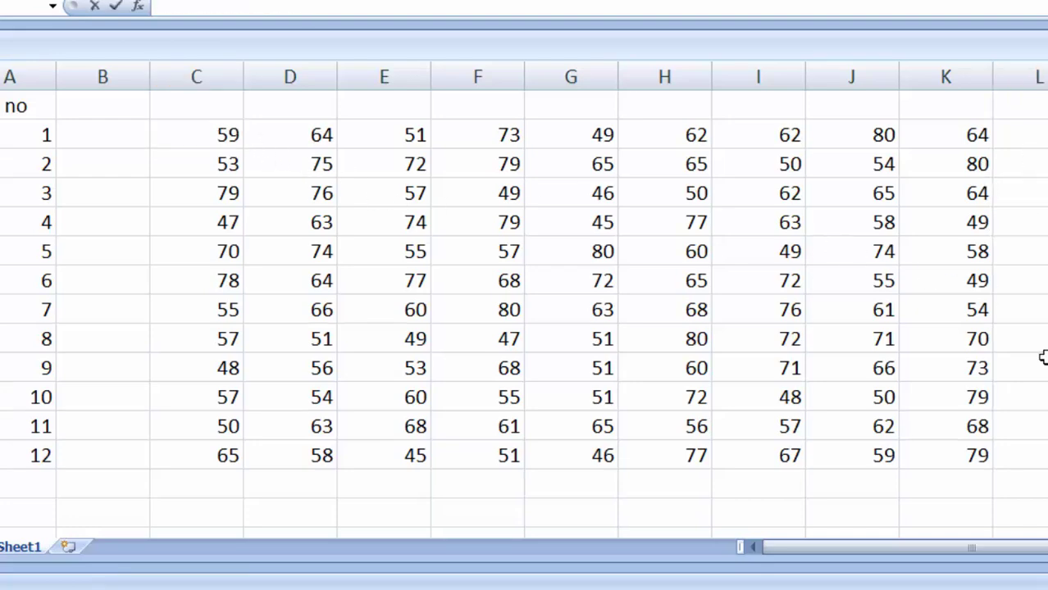
{"action": "left_click_drag", "start_coordinate": [1043, 357], "coordinate": [1039, 310]}
{"action": "left_click", "coordinate": [216, 134]}
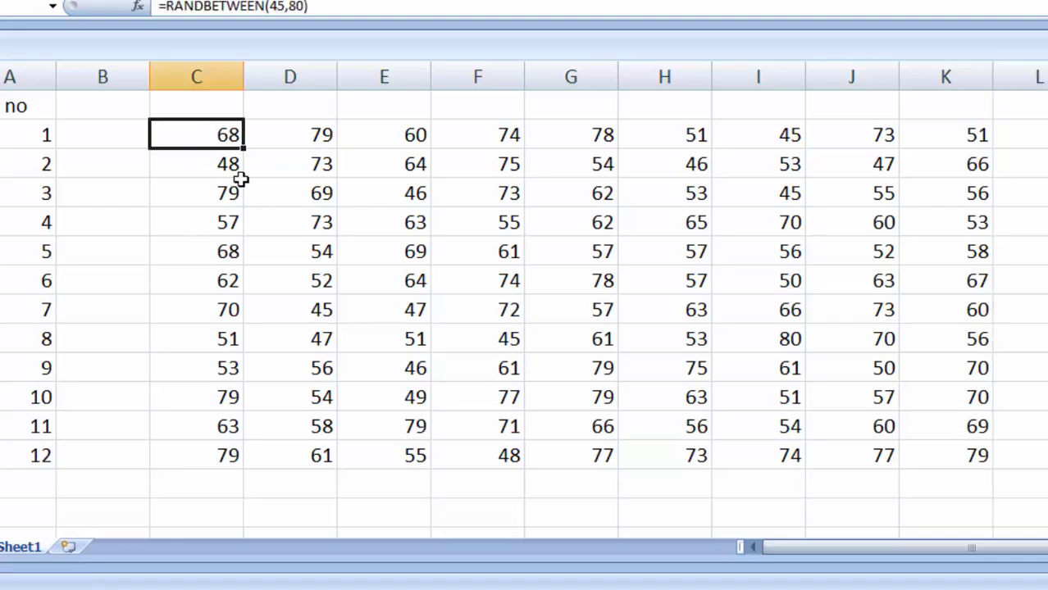
{"action": "left_click", "coordinate": [971, 453]}
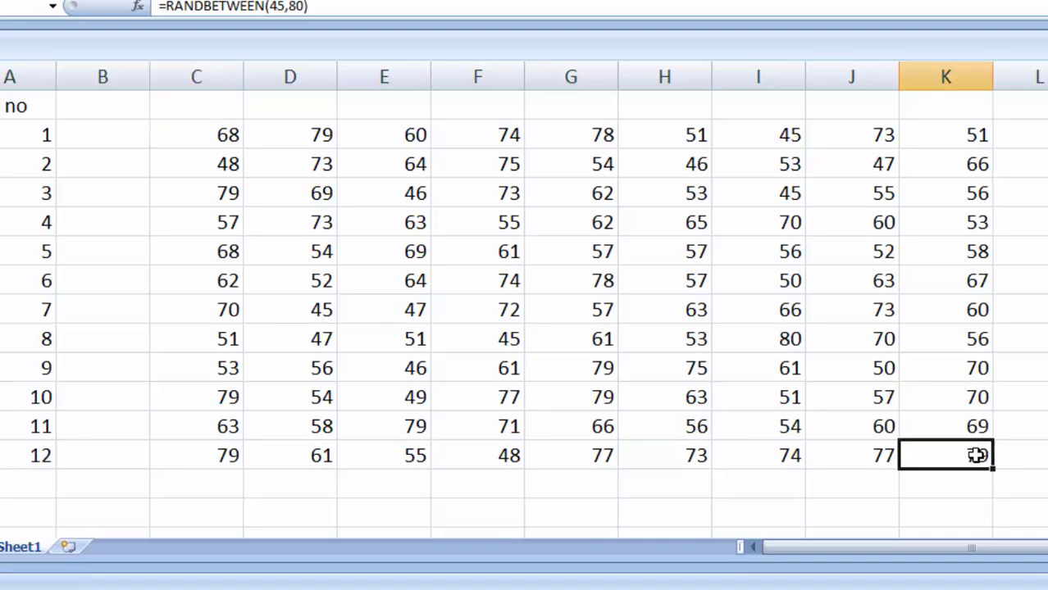
- Select the whole C1:K12 block of random marks and copy it
{"action": "mouse_move", "coordinate": [971, 455]}
{"action": "left_mouse_down"}
{"action": "mouse_move", "coordinate": [277, 191]}
{"action": "mouse_move", "coordinate": [205, 146]}
{"action": "left_mouse_up"}
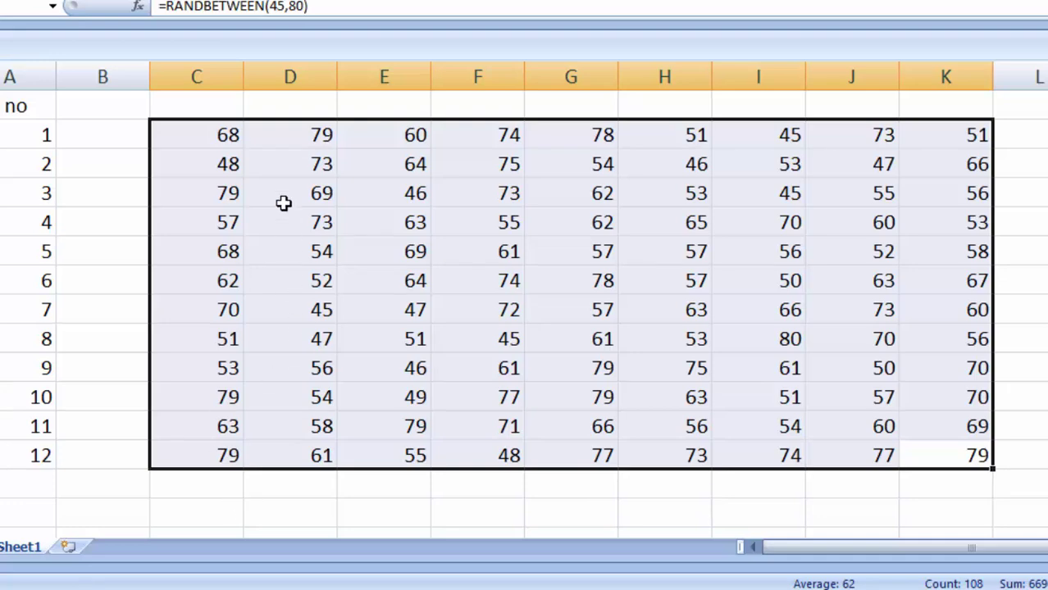
{"action": "right_click", "coordinate": [345, 181]}
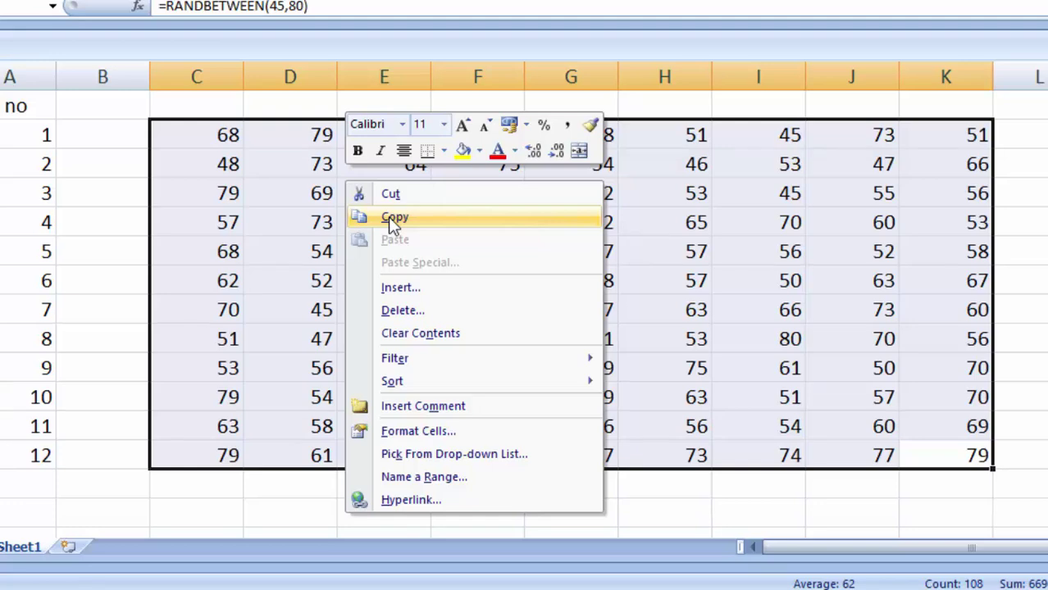
{"action": "left_click", "coordinate": [389, 219]}
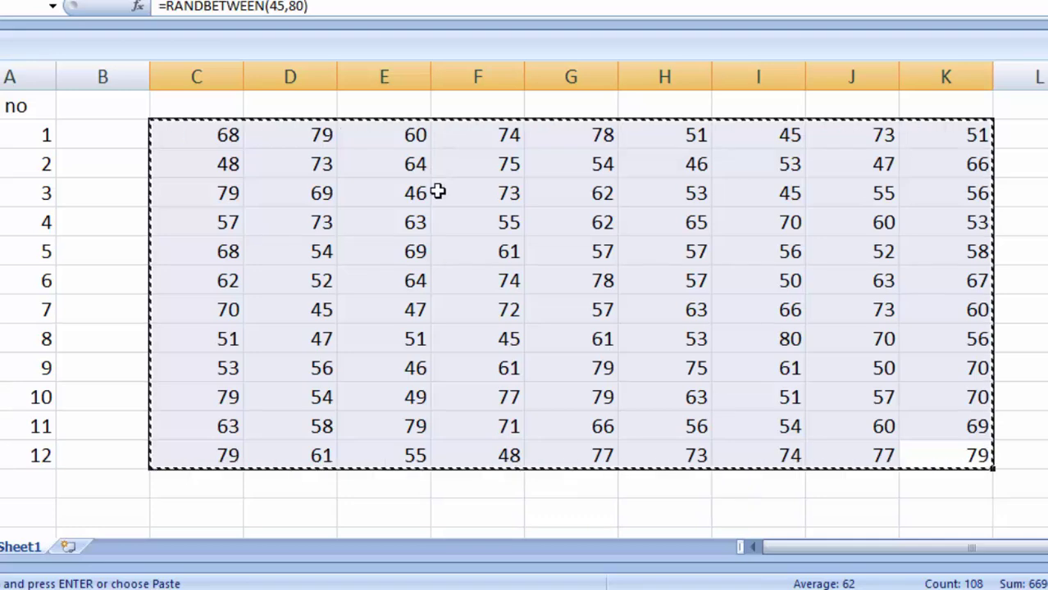
- Paste the copied marks over themselves using Paste Special Values, replacing the formulas with numbers
{"action": "right_click", "coordinate": [537, 196]}
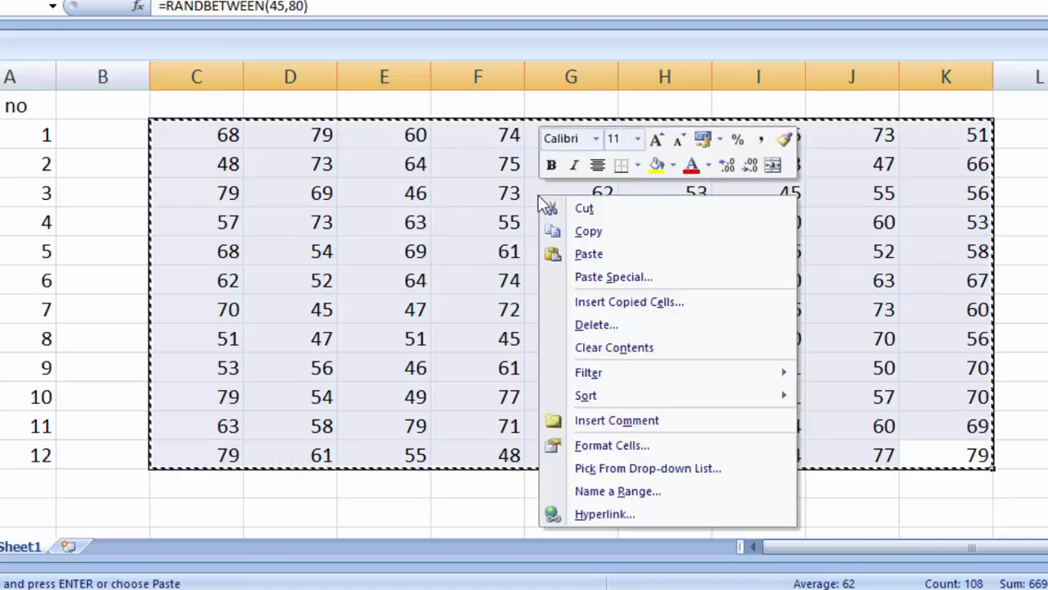
{"action": "left_click", "coordinate": [599, 282]}
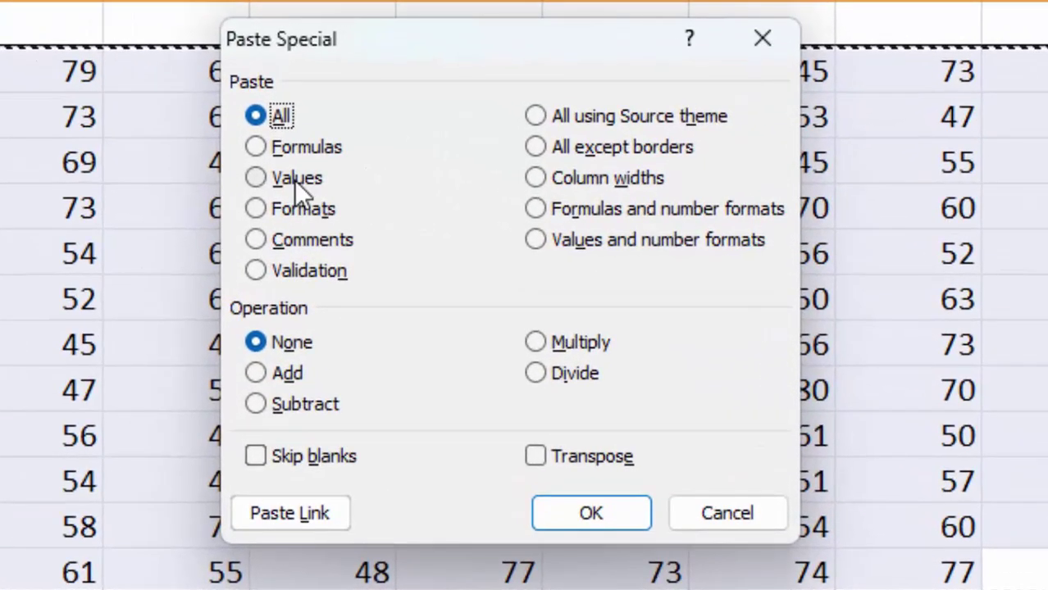
{"action": "left_click", "coordinate": [293, 179]}
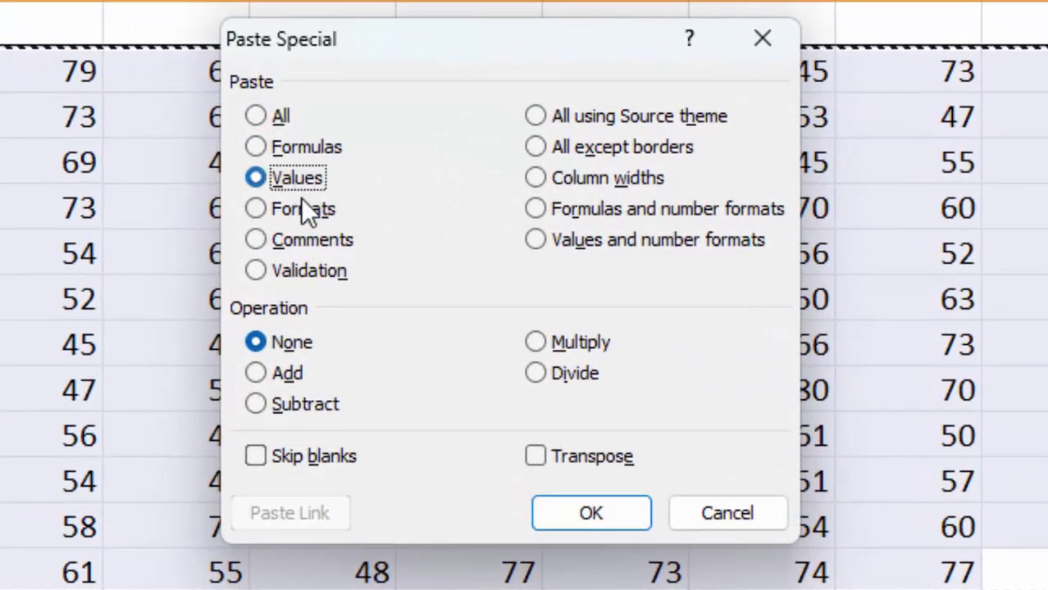
{"action": "left_click", "coordinate": [591, 516]}
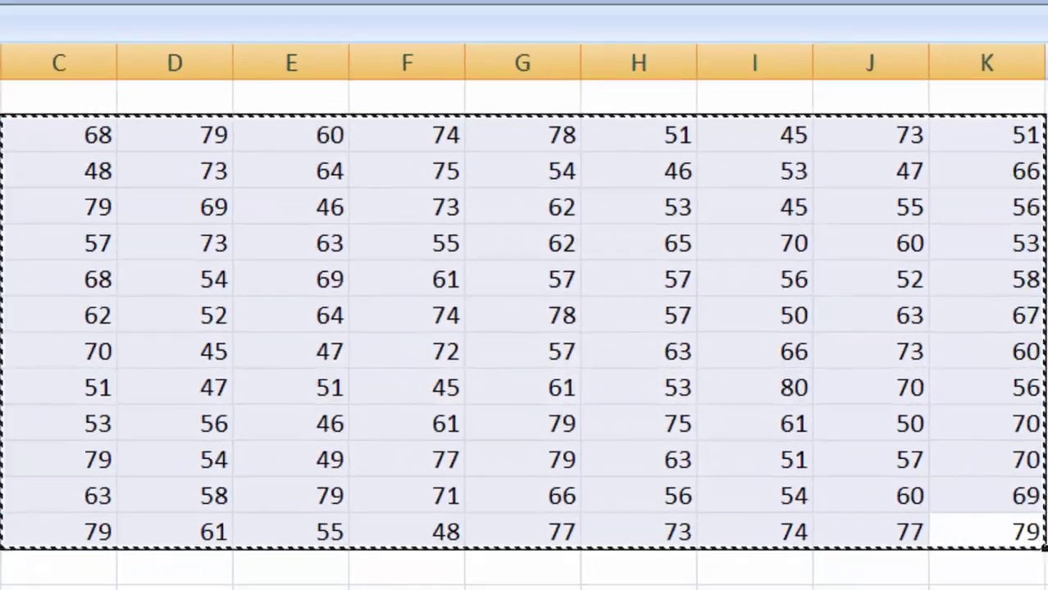
{"action": "left_click", "coordinate": [1010, 358]}
{"action": "key", "text": "Escape"}
{"action": "left_click", "coordinate": [1024, 279]}
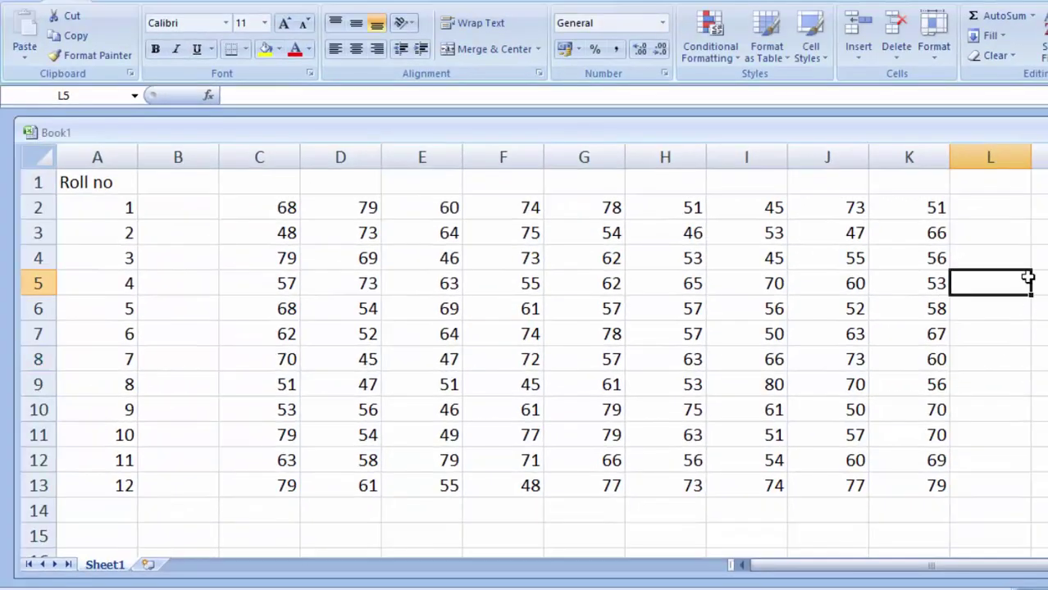
- Switch to the sheet holding only the Roll no list numbered 1 to 7
{"action": "left_click", "coordinate": [1037, 212]}
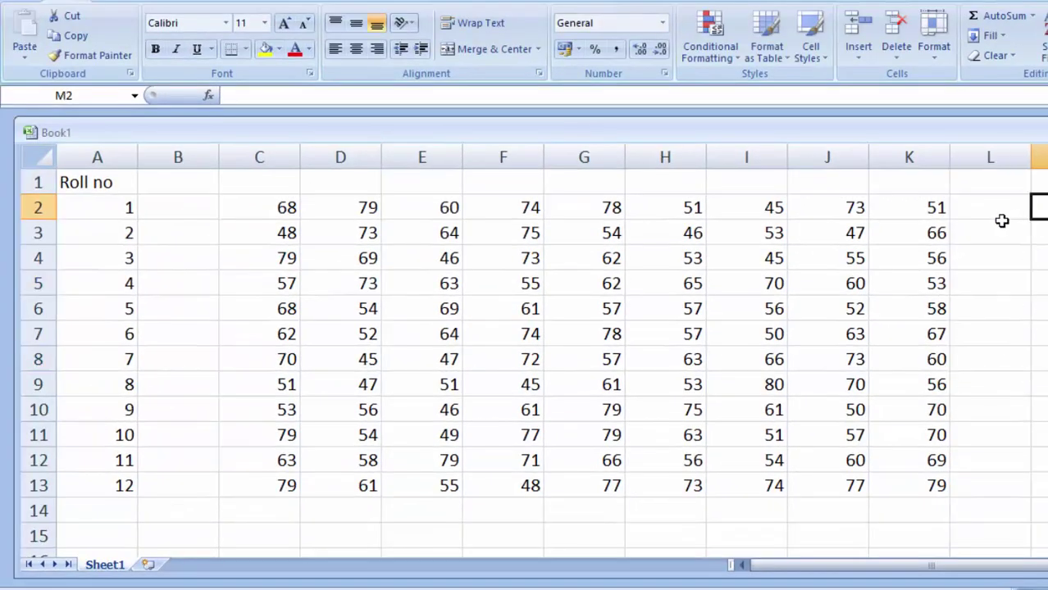
{"action": "left_click", "coordinate": [976, 274]}
{"action": "left_click", "coordinate": [979, 316]}
{"action": "left_click", "coordinate": [987, 393]}
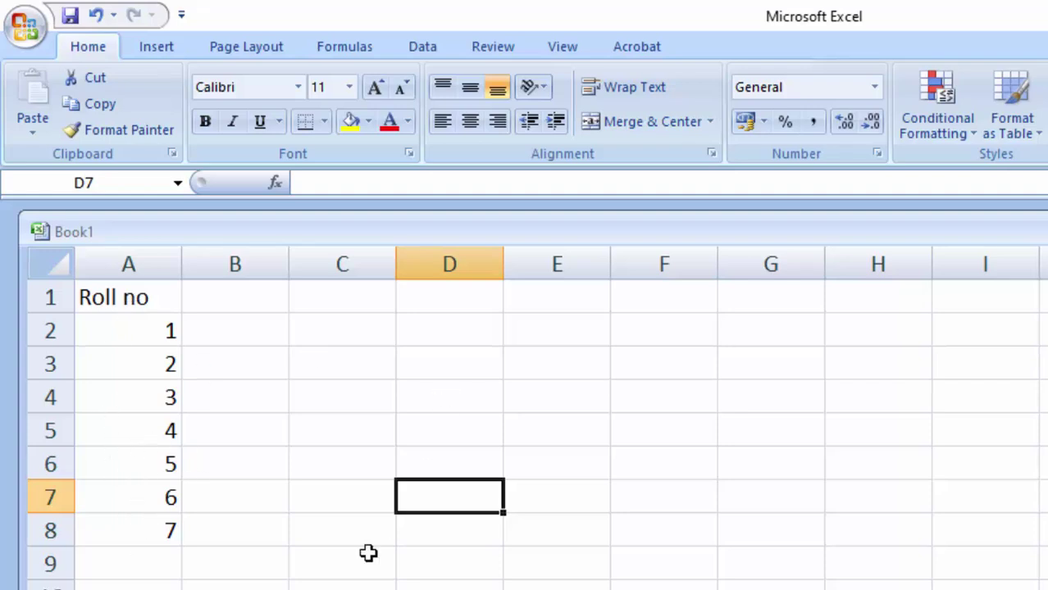
- Copy the roll numbers 1 to 7 from A2:A8
{"action": "left_click_drag", "start_coordinate": [135, 297], "coordinate": [146, 533]}
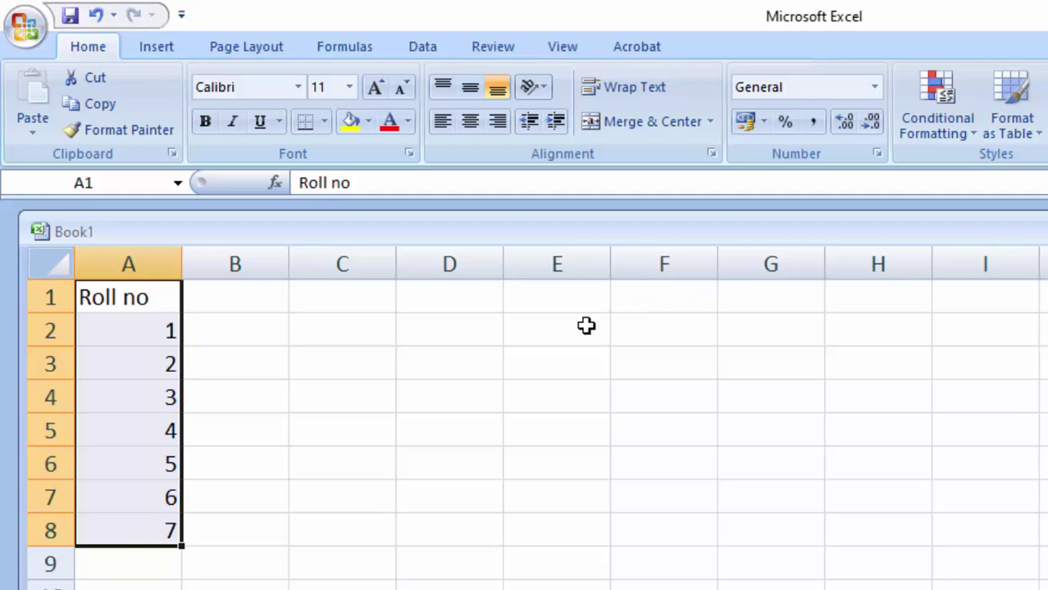
{"action": "left_click_drag", "start_coordinate": [133, 332], "coordinate": [152, 529]}
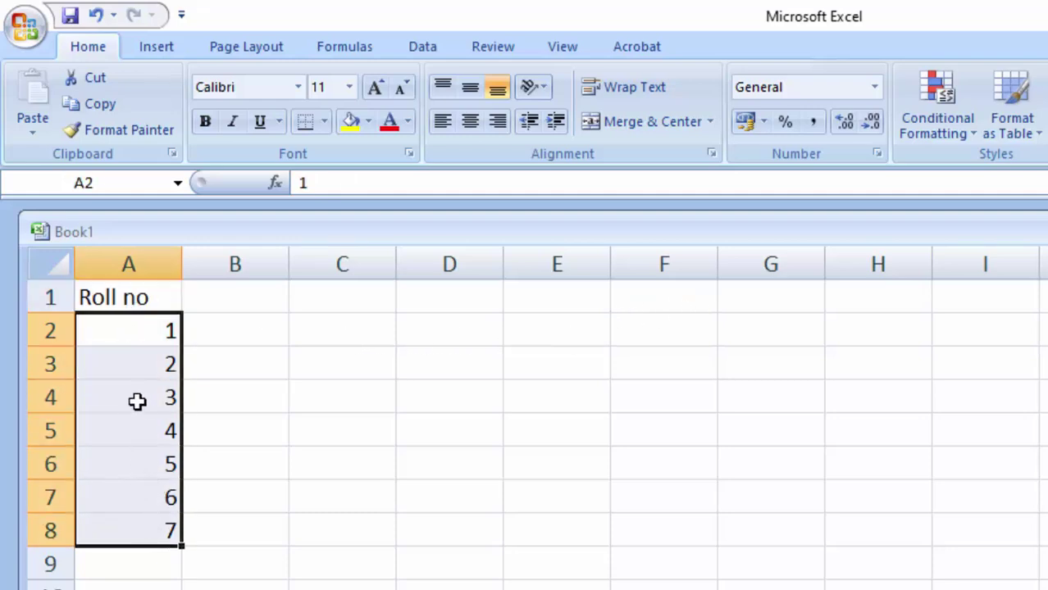
{"action": "right_click", "coordinate": [138, 400]}
{"action": "left_click", "coordinate": [164, 445]}
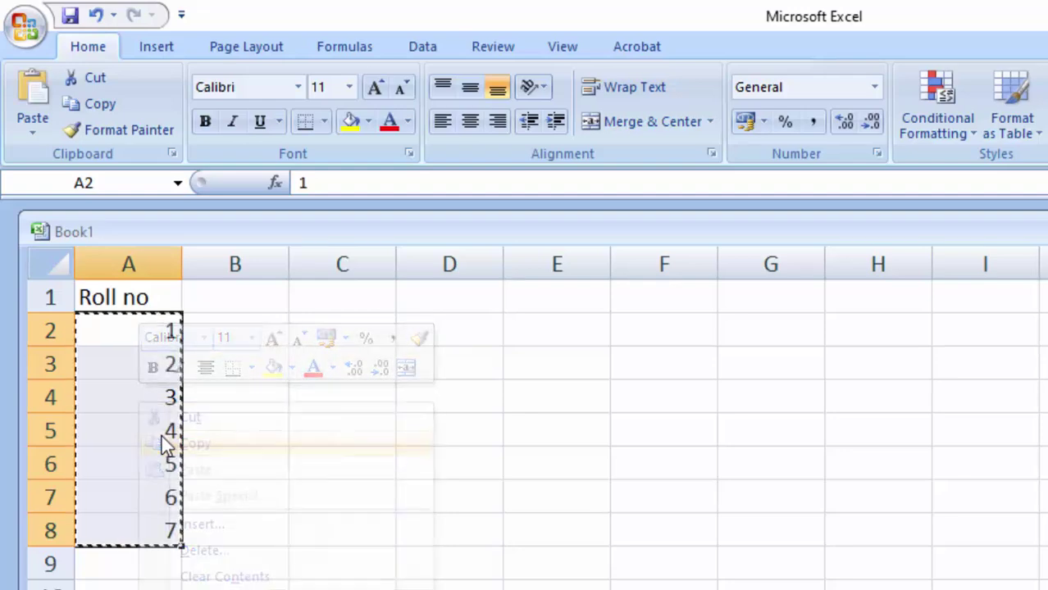
- Tick Transpose in Paste Special, then close the dialog without pasting
{"action": "right_click", "coordinate": [100, 392]}
{"action": "left_click", "coordinate": [154, 486]}
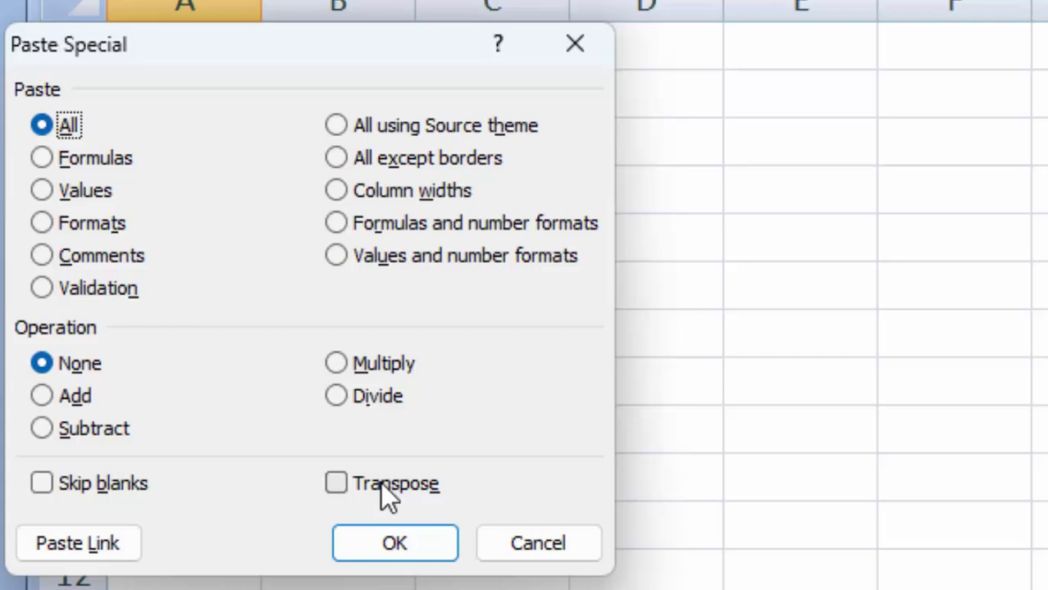
{"action": "left_click", "coordinate": [352, 518]}
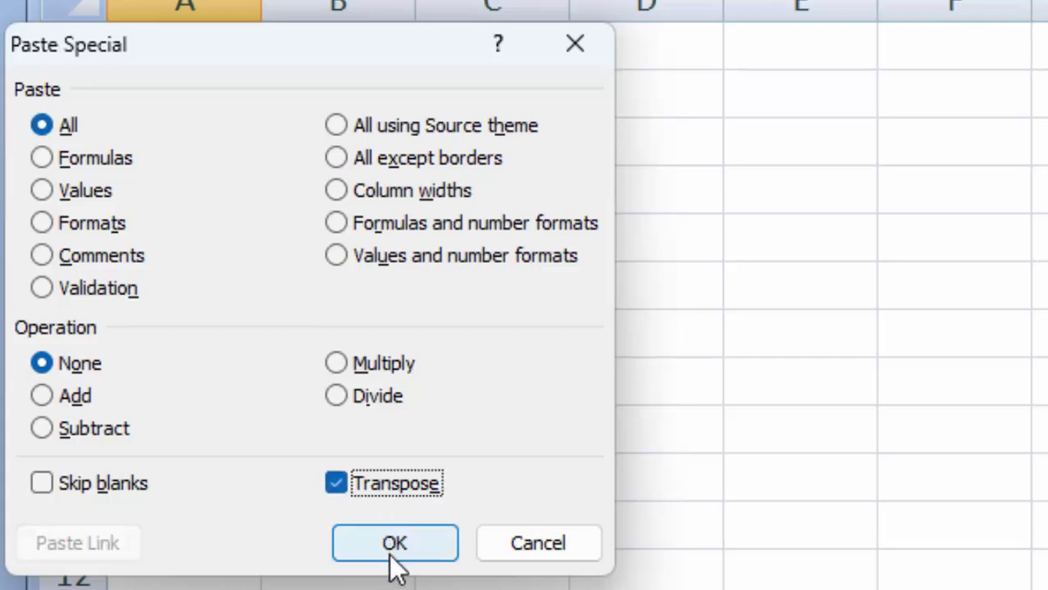
{"action": "left_click", "coordinate": [573, 41]}
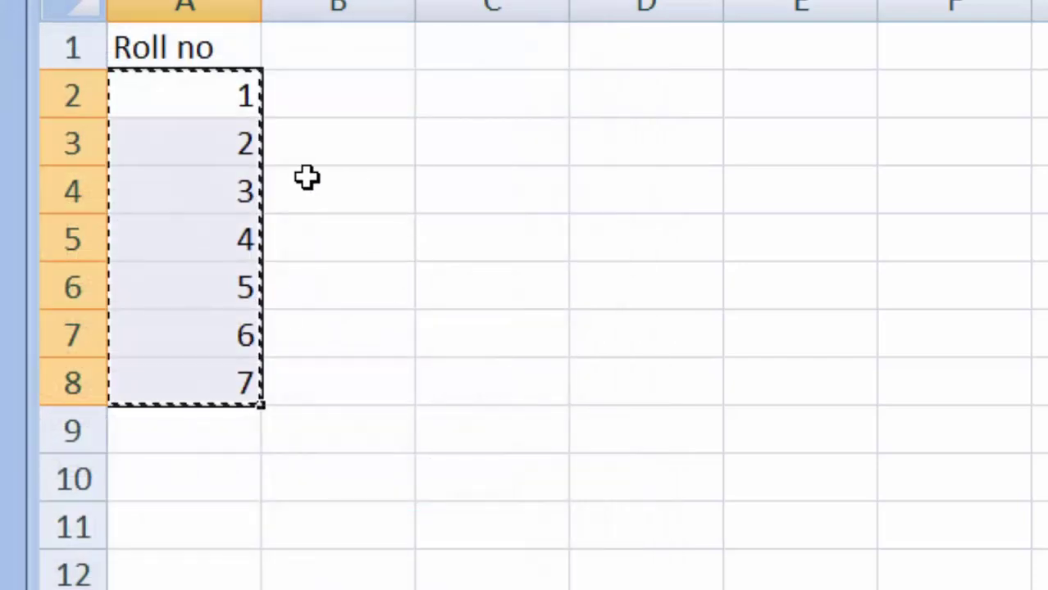
{"action": "left_click", "coordinate": [362, 66]}
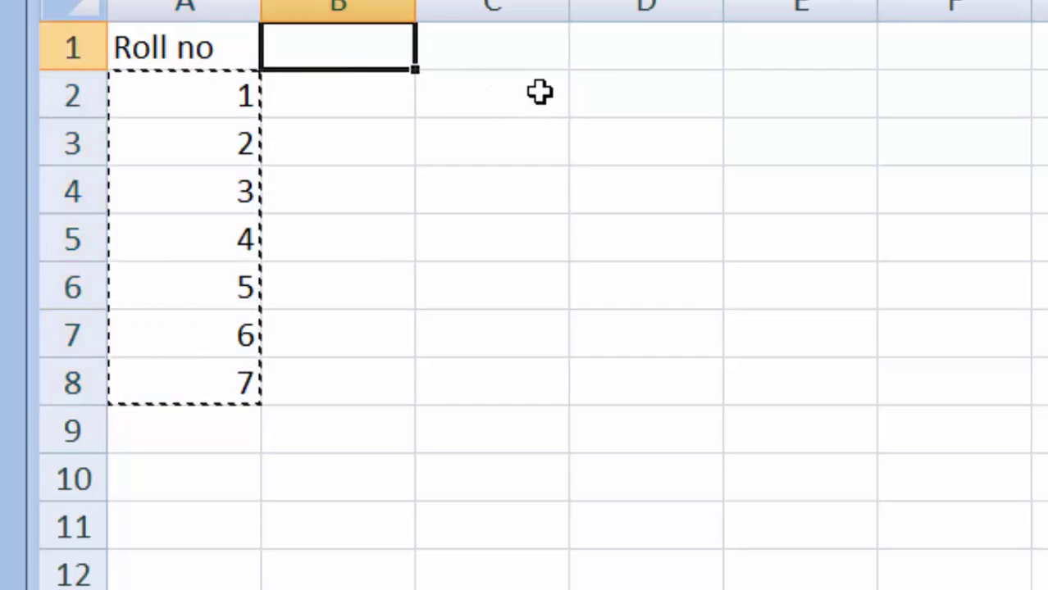
{"action": "left_click", "coordinate": [546, 49]}
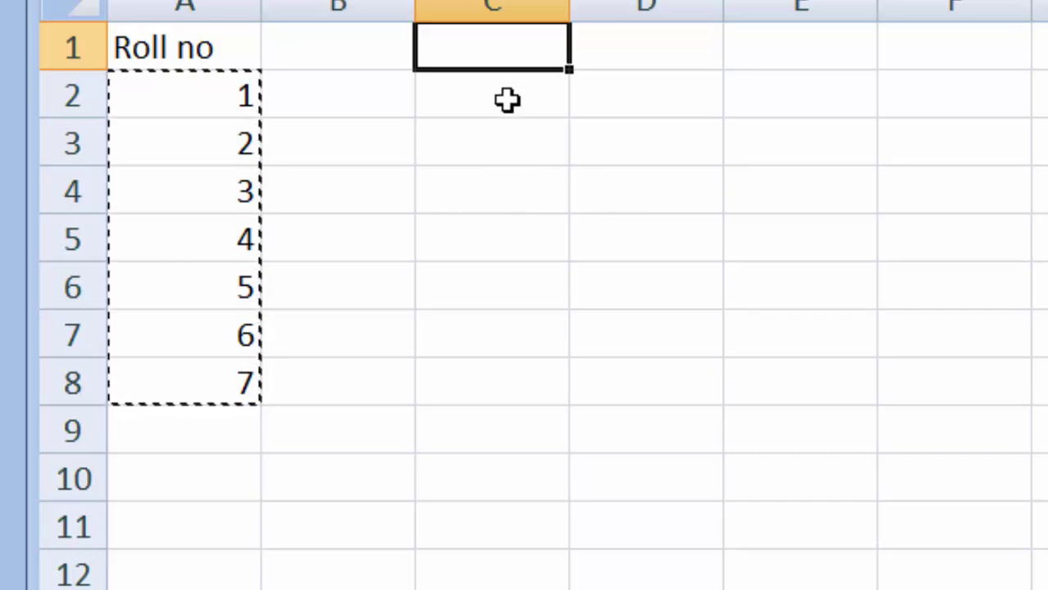
{"action": "right_click", "coordinate": [507, 51]}
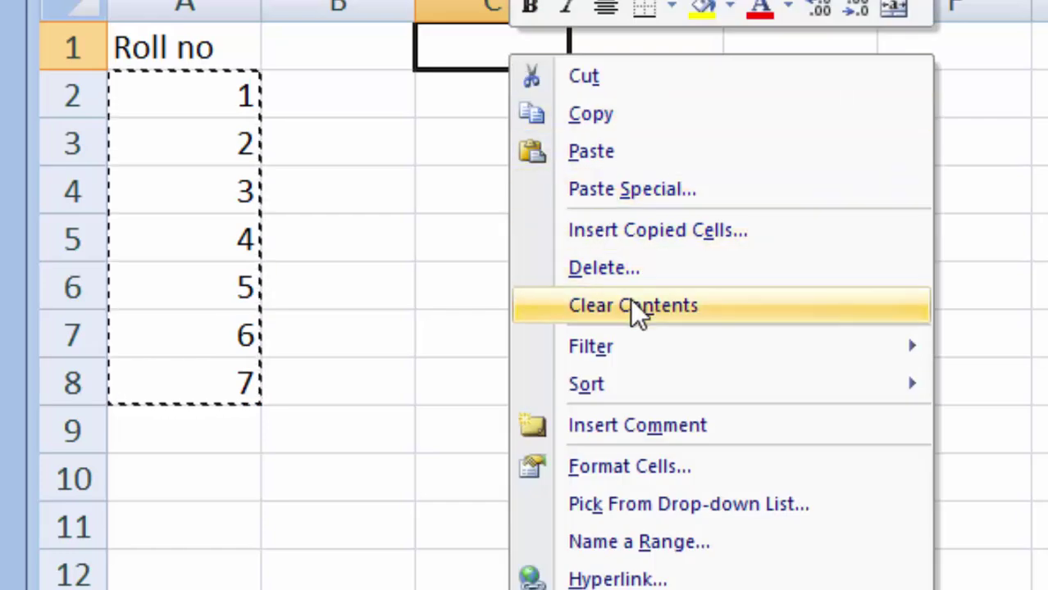
{"action": "left_click", "coordinate": [647, 190]}
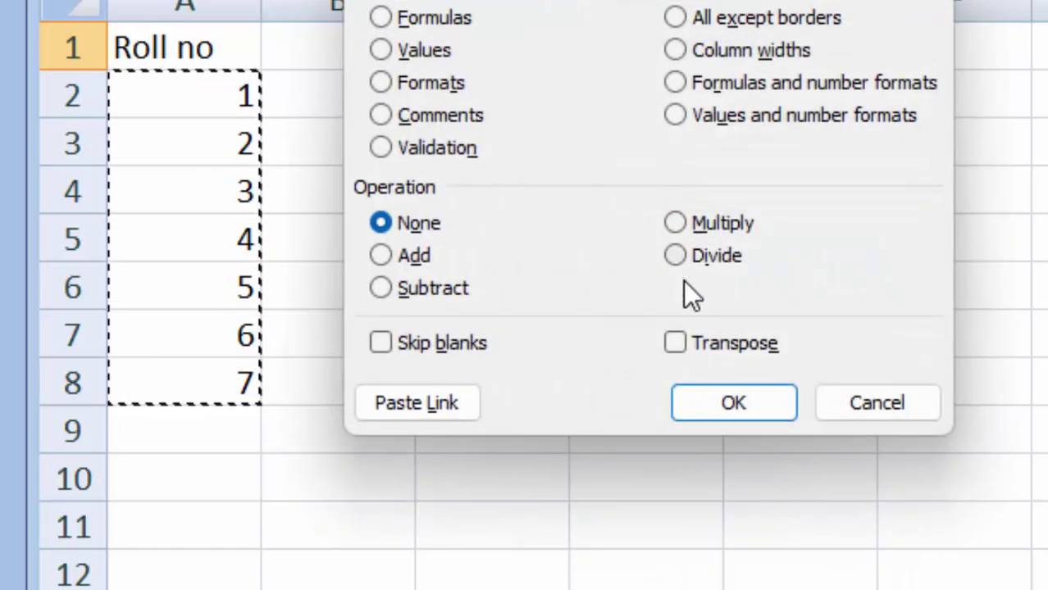
{"action": "left_click", "coordinate": [702, 342]}
{"action": "left_click", "coordinate": [704, 420]}
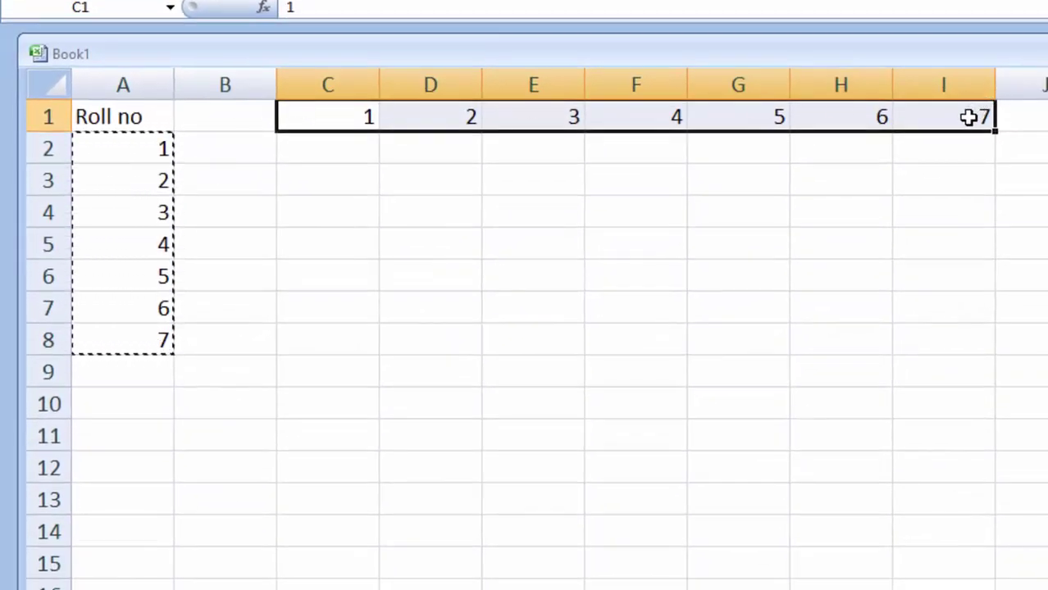
{"action": "key", "text": "Delete"}
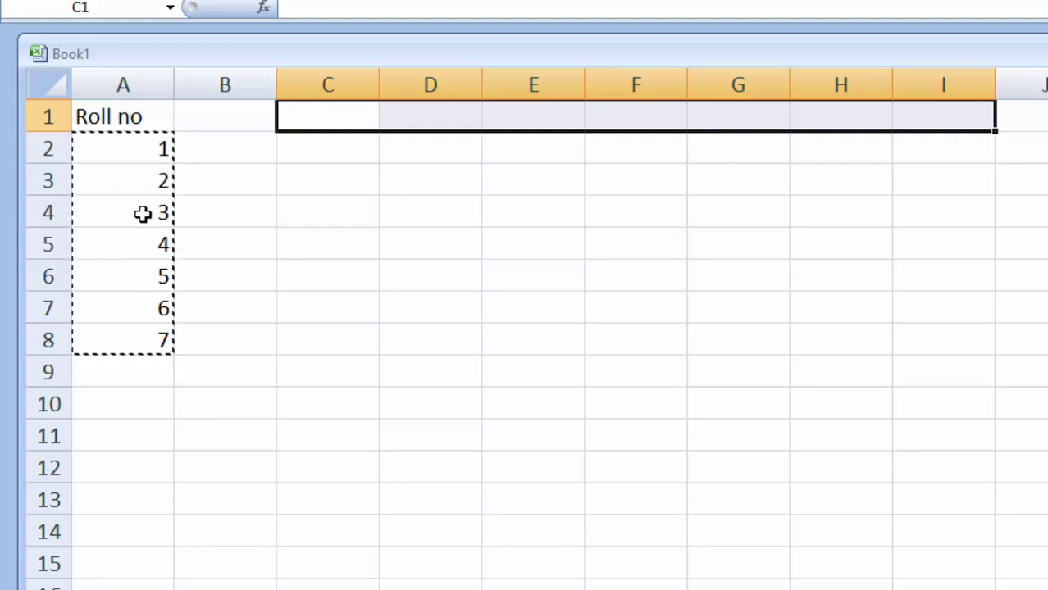
- Paste the roll numbers 1 to 7 into B1:B7 via Paste Special, without transposing
{"action": "left_click", "coordinate": [229, 125]}
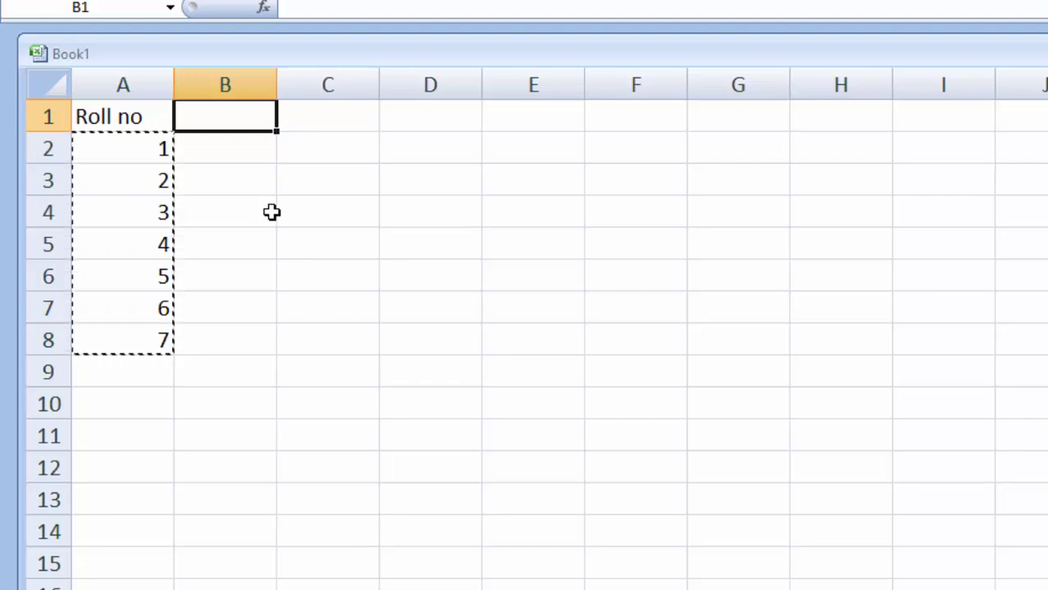
{"action": "key", "text": "ctrl+alt+v"}
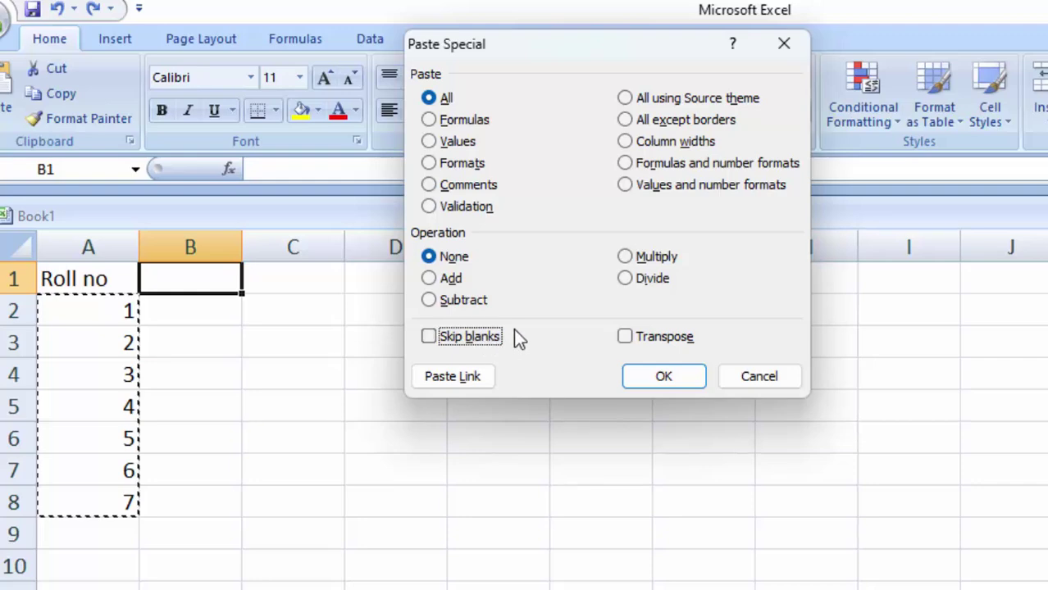
{"action": "key", "text": "Tab"}
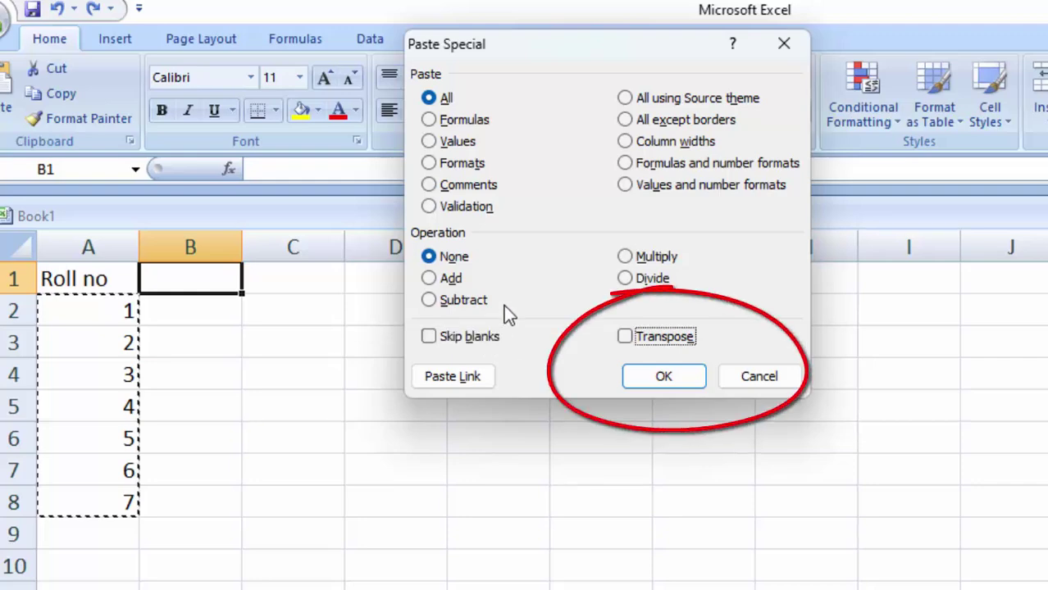
{"action": "key", "text": "space"}
{"action": "key", "text": "Return"}
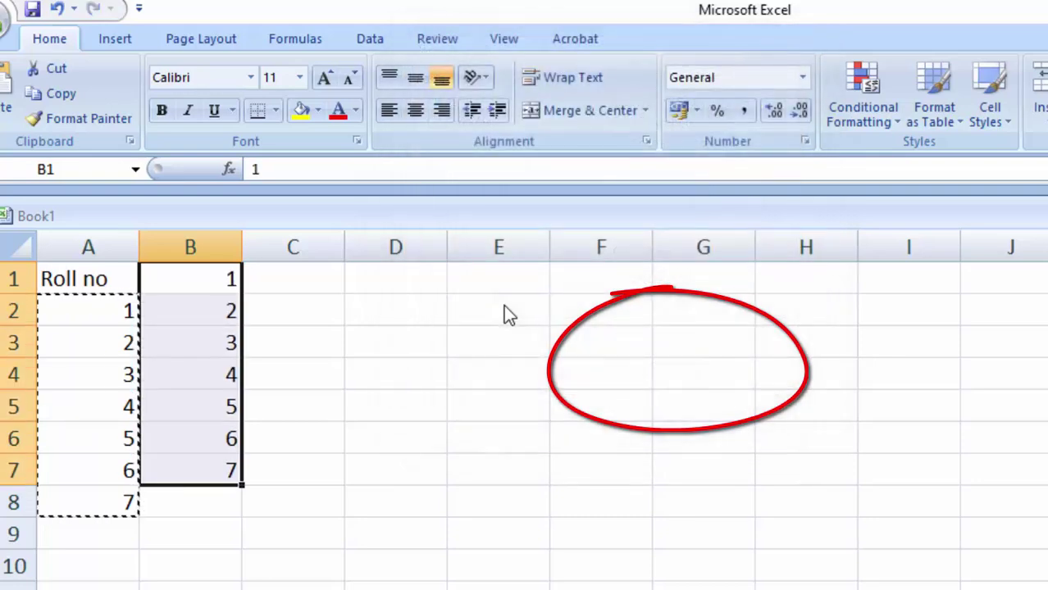